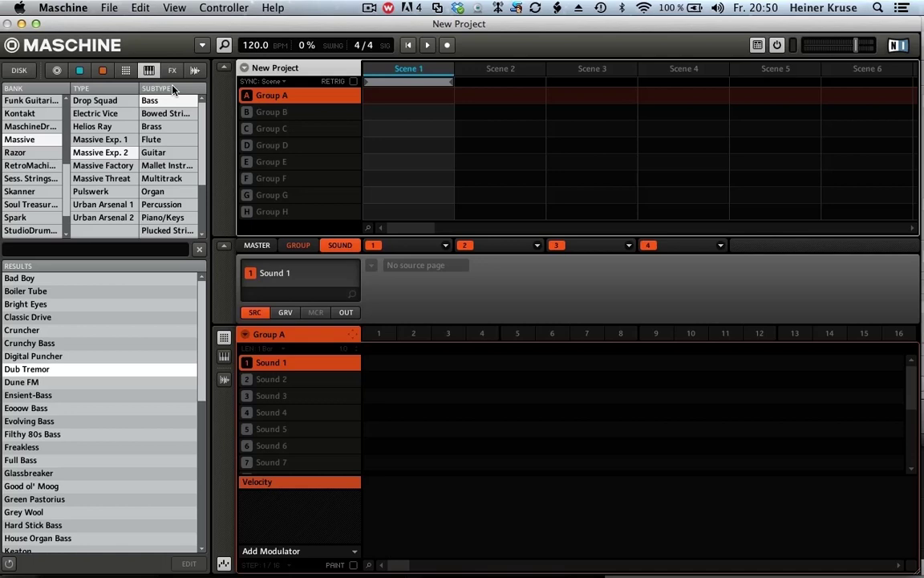
Open the preferences, review the plug-in locations and the plug-in manager with its startup scan option, and close the dialog.
{"action": "left_click", "coordinate": [204, 47]}
{"action": "mouse_move", "coordinate": [223, 115]}
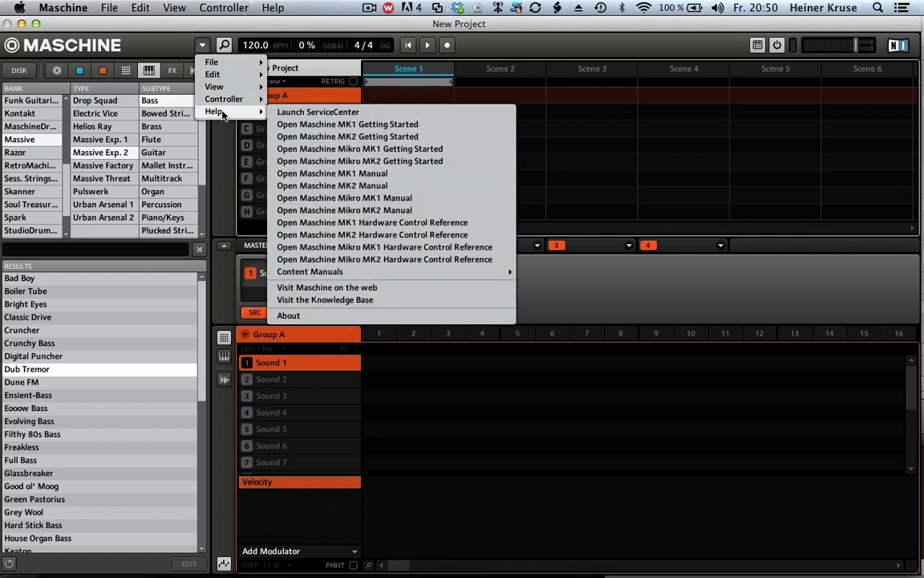
{"action": "mouse_move", "coordinate": [231, 61]}
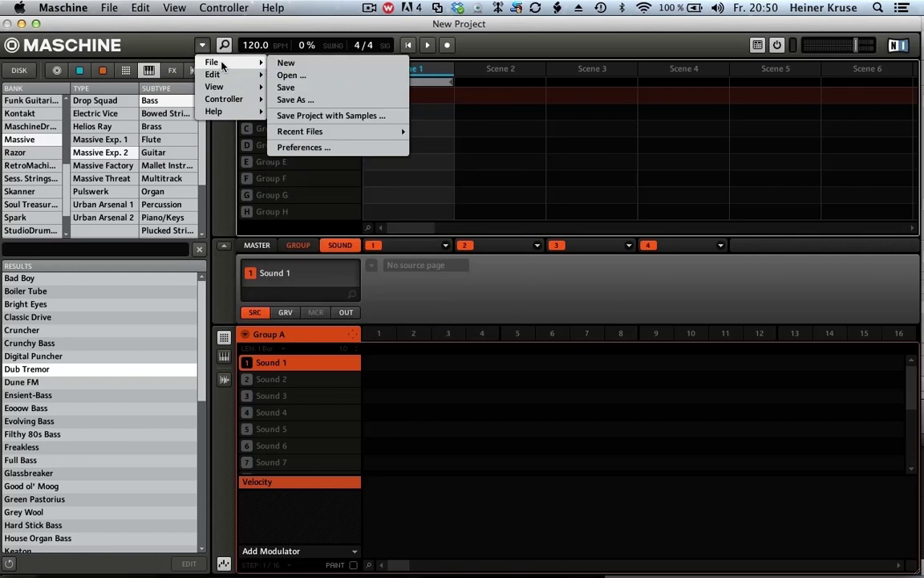
{"action": "left_click", "coordinate": [306, 149]}
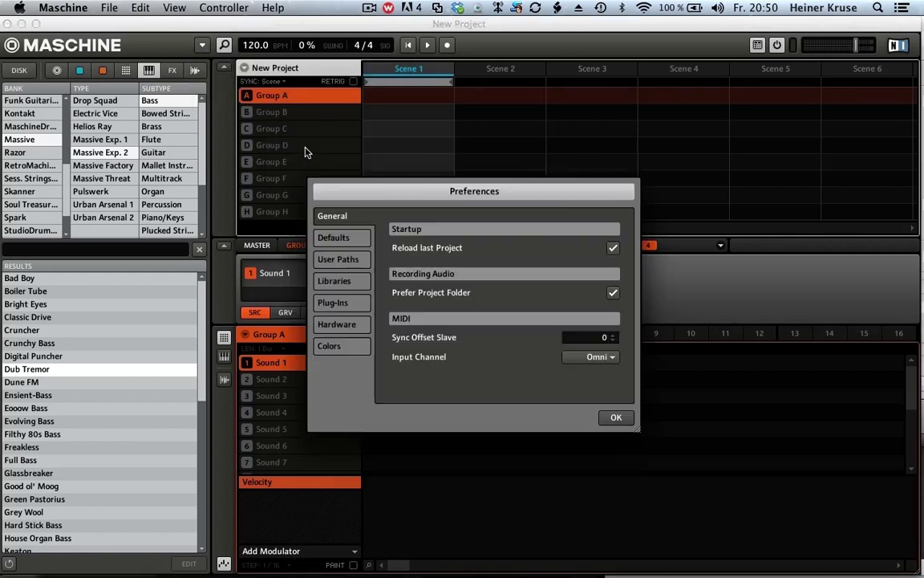
{"action": "left_click", "coordinate": [340, 304]}
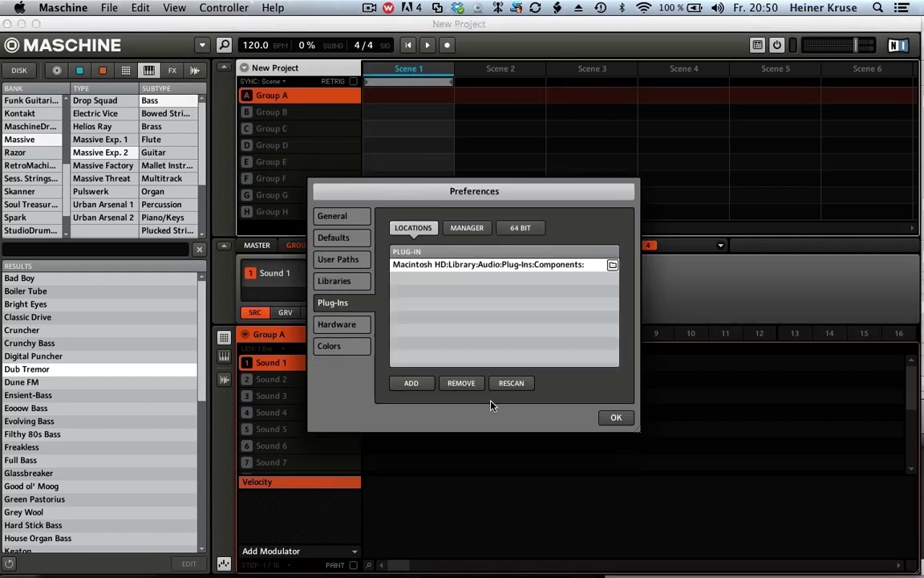
{"action": "left_click", "coordinate": [473, 232]}
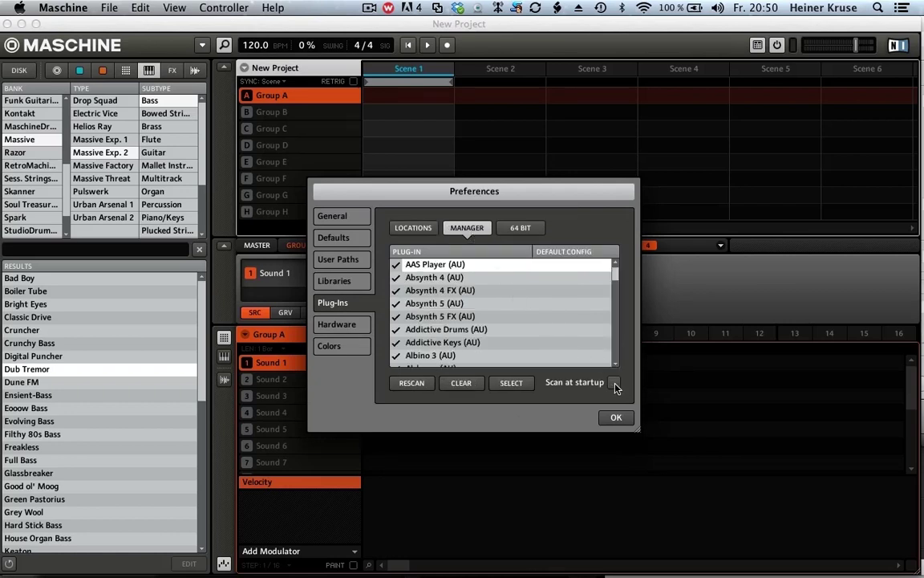
{"action": "left_click", "coordinate": [615, 418]}
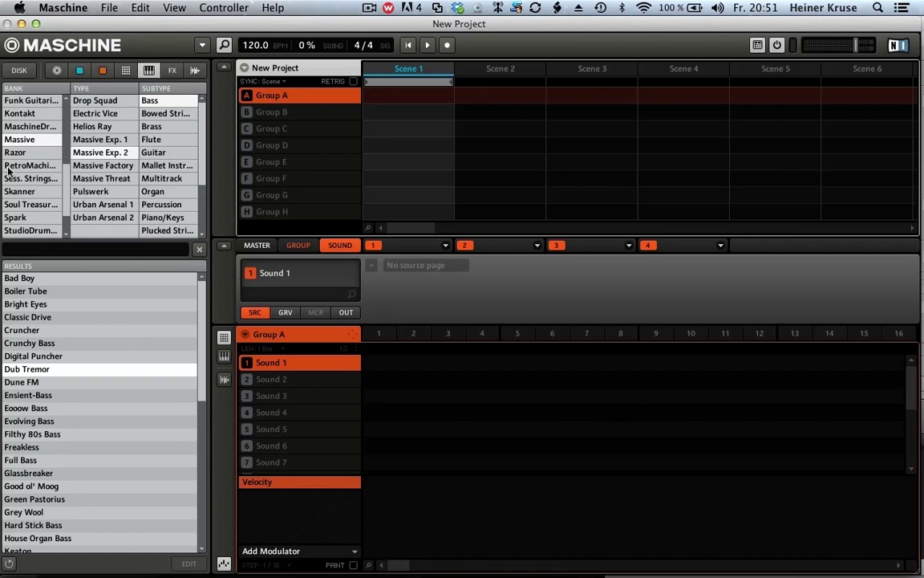
{"action": "left_click", "coordinate": [224, 46]}
{"action": "left_click", "coordinate": [224, 45]}
{"action": "left_click", "coordinate": [777, 45]}
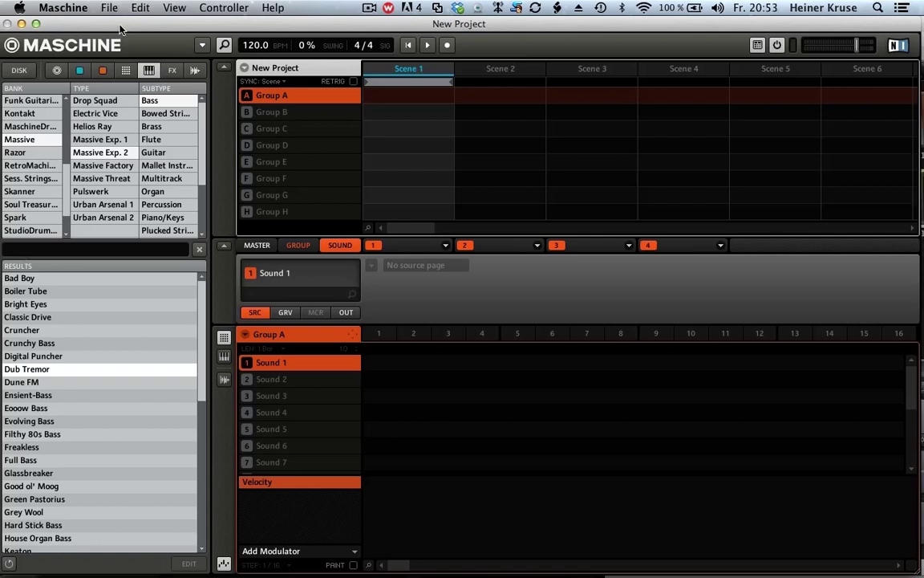
{"action": "scroll", "coordinate": [255, 47], "scroll_direction": "up", "scroll_amount": 20}
{"action": "scroll", "coordinate": [255, 47], "scroll_direction": "down", "scroll_amount": 12}
{"action": "scroll", "coordinate": [255, 46], "scroll_direction": "up", "scroll_amount": 3}
{"action": "scroll", "coordinate": [358, 46], "scroll_direction": "up", "scroll_amount": 4}
{"action": "scroll", "coordinate": [358, 45], "scroll_direction": "down", "scroll_amount": 4}
{"action": "scroll", "coordinate": [358, 45], "scroll_direction": "up", "scroll_amount": 2}
{"action": "scroll", "coordinate": [258, 46], "scroll_direction": "down", "scroll_amount": 19}
{"action": "scroll", "coordinate": [258, 46], "scroll_direction": "up", "scroll_amount": 3}
{"action": "scroll", "coordinate": [259, 46], "scroll_direction": "up", "scroll_amount": 1}
{"action": "scroll", "coordinate": [258, 46], "scroll_direction": "down", "scroll_amount": 1}
{"action": "scroll", "coordinate": [304, 46], "scroll_direction": "up", "scroll_amount": 1}
{"action": "scroll", "coordinate": [304, 46], "scroll_direction": "up", "scroll_amount": 20}
{"action": "scroll", "coordinate": [304, 46], "scroll_direction": "down", "scroll_amount": 18}
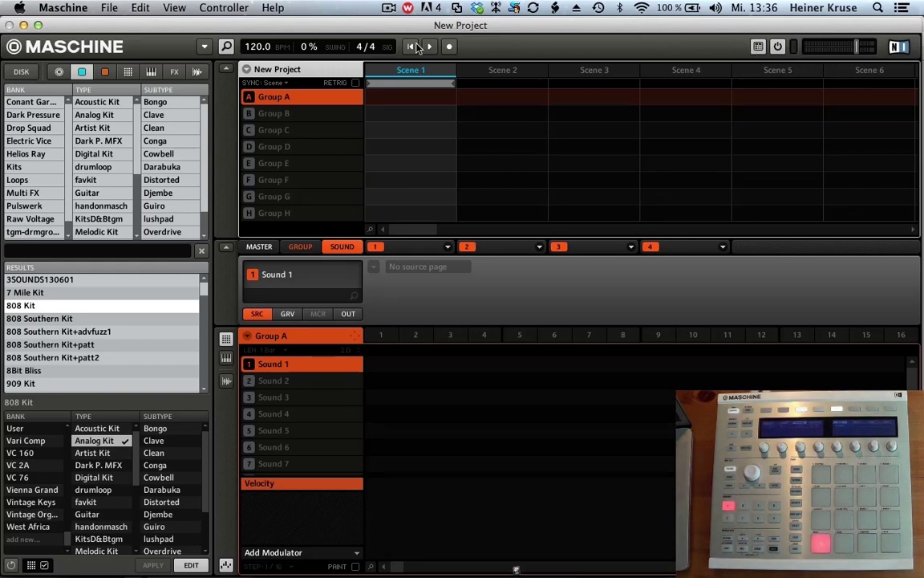
Open the Audio and MIDI Settings and set the audio latency to 320 samples.
{"action": "left_click", "coordinate": [109, 8]}
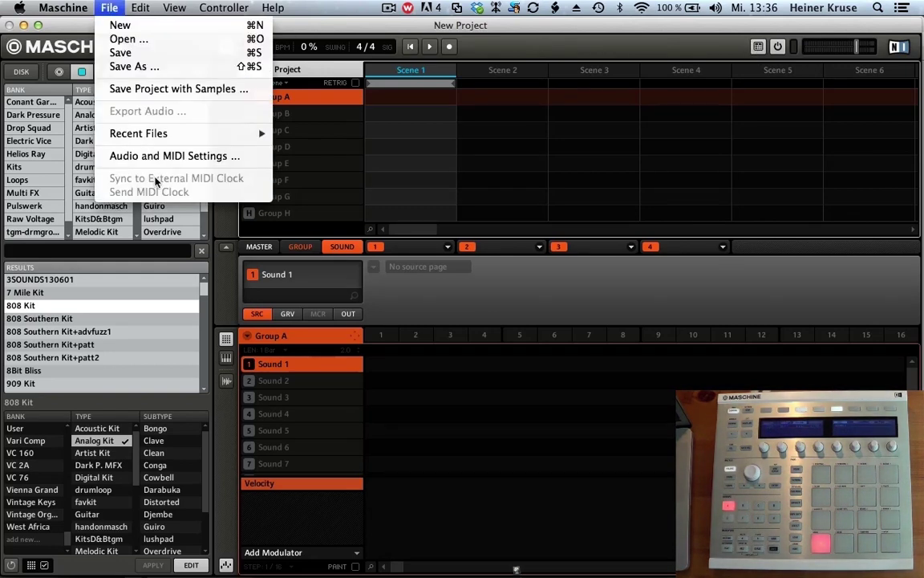
{"action": "left_click", "coordinate": [159, 155]}
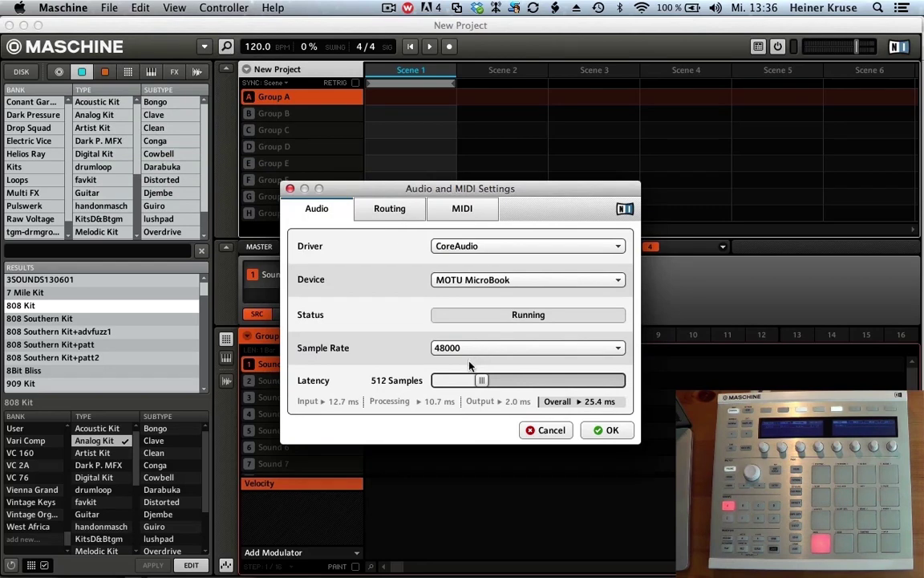
{"action": "left_click_drag", "start_coordinate": [481, 380], "coordinate": [452, 382]}
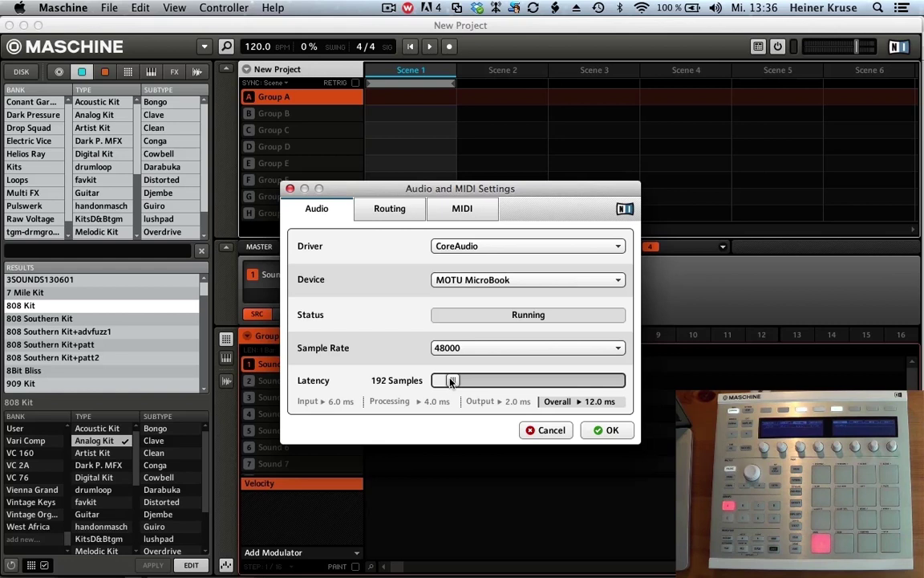
{"action": "left_click_drag", "start_coordinate": [452, 382], "coordinate": [550, 383]}
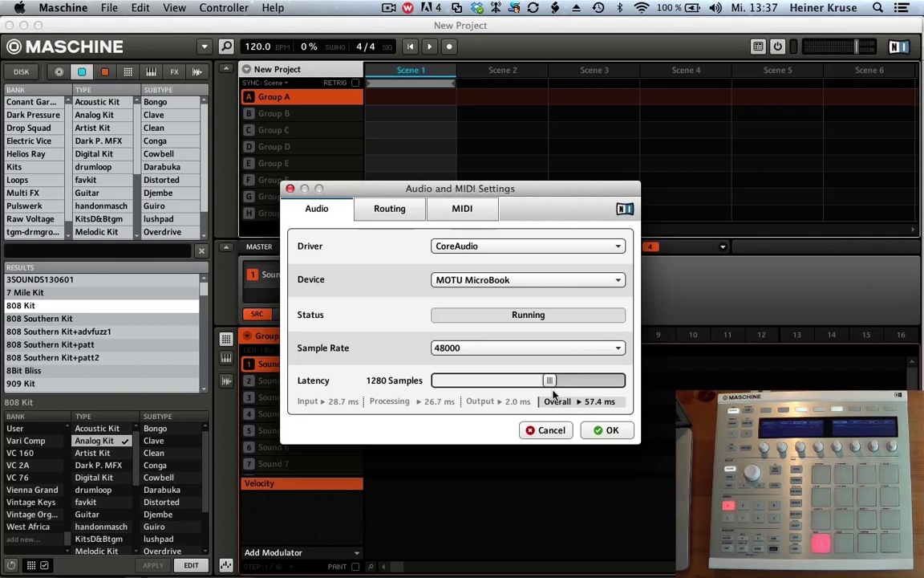
{"action": "left_click_drag", "start_coordinate": [552, 388], "coordinate": [466, 386]}
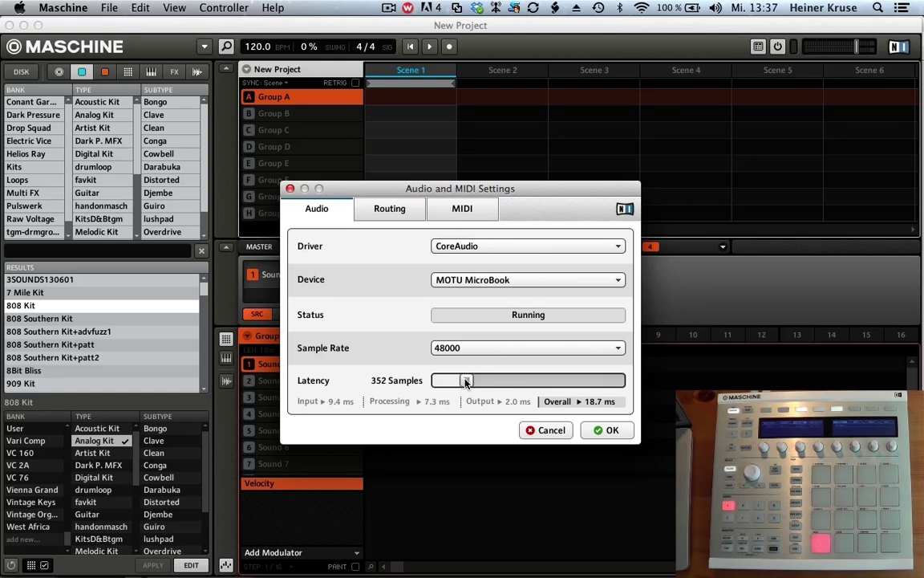
{"action": "mouse_move", "coordinate": [462, 382]}
{"action": "left_mouse_down"}
{"action": "mouse_move", "coordinate": [454, 383]}
{"action": "mouse_move", "coordinate": [463, 382]}
{"action": "left_mouse_up"}
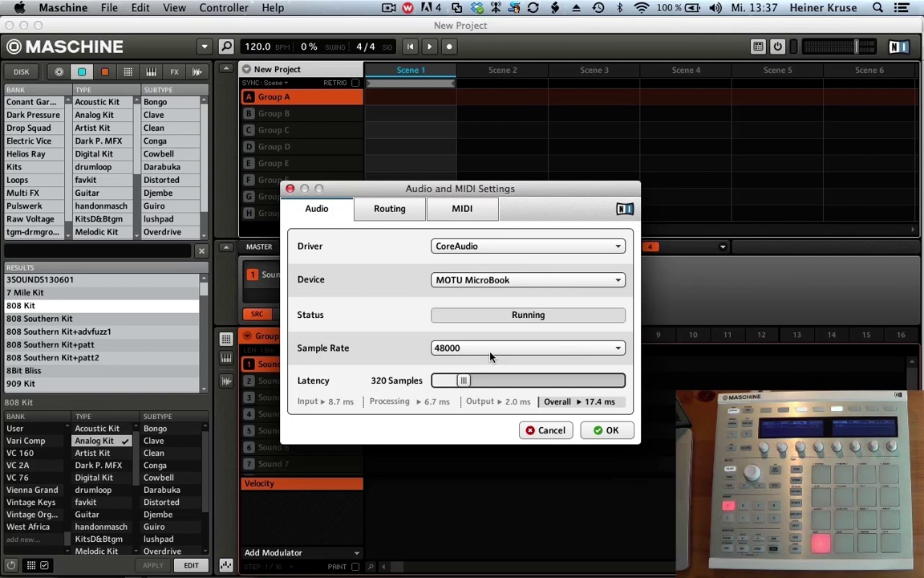
Check which sample rates and audio devices are available, keeping the current selections.
{"action": "left_click", "coordinate": [489, 351]}
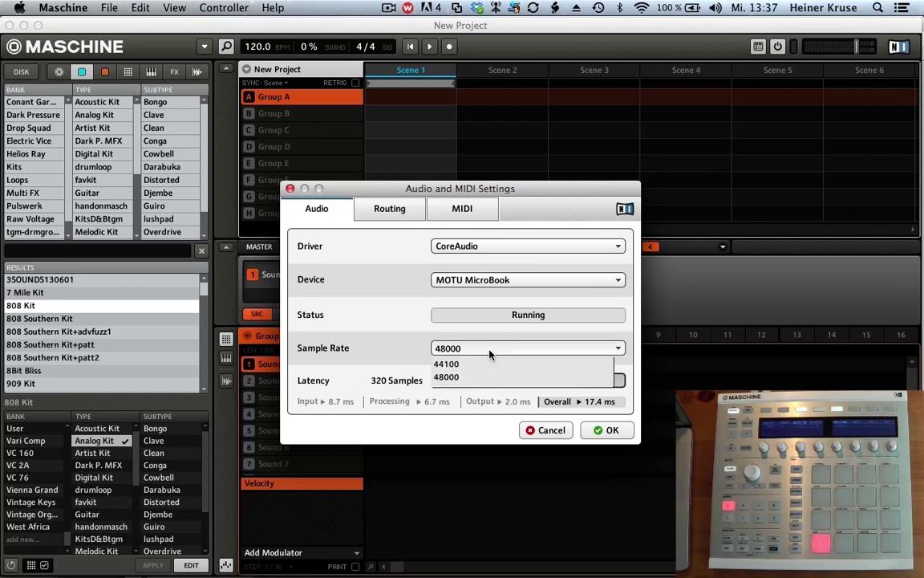
{"action": "left_click", "coordinate": [406, 348]}
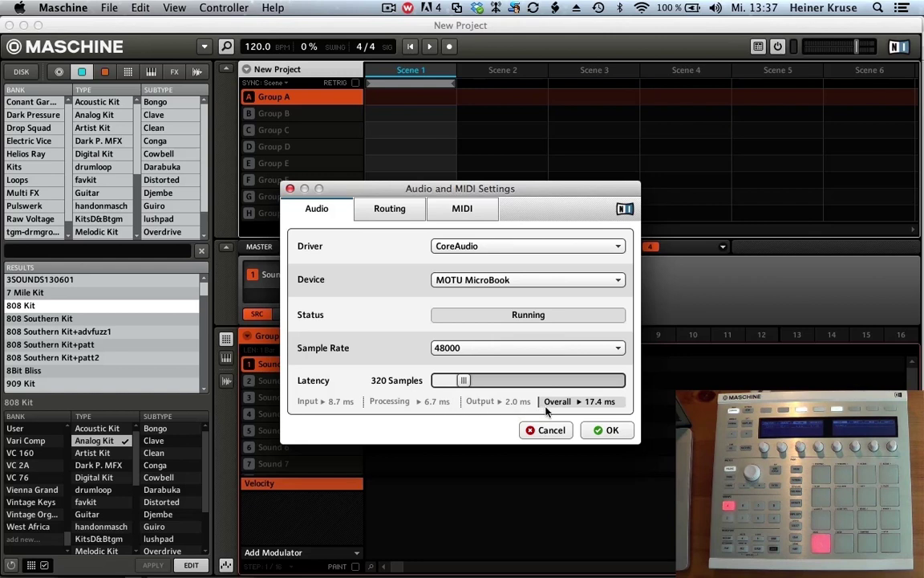
{"action": "left_click", "coordinate": [577, 286]}
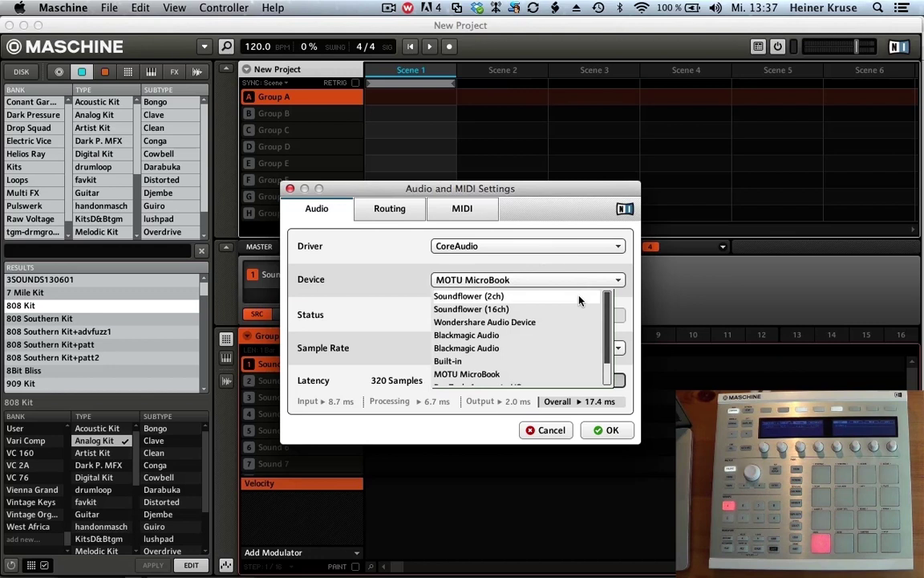
{"action": "scroll", "coordinate": [580, 300], "scroll_direction": "down", "scroll_amount": 1}
{"action": "left_click", "coordinate": [390, 273]}
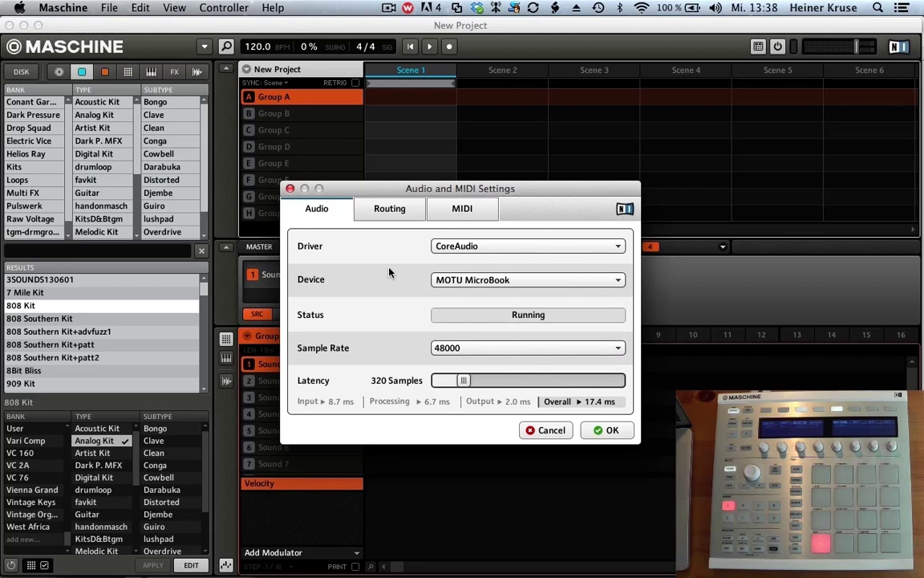
Review the audio output routing of all Maschine outputs.
{"action": "left_click", "coordinate": [384, 211]}
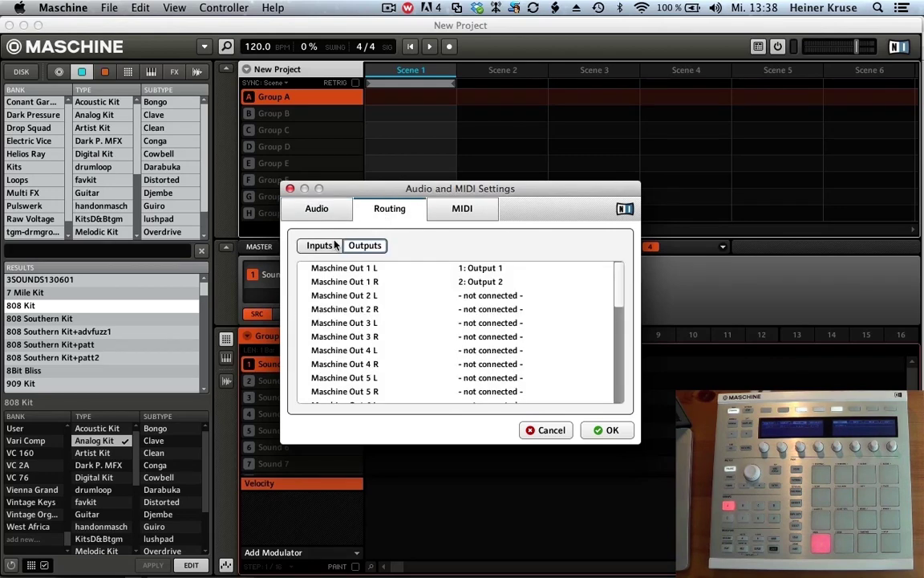
{"action": "scroll", "coordinate": [395, 294], "scroll_direction": "down", "scroll_amount": 8}
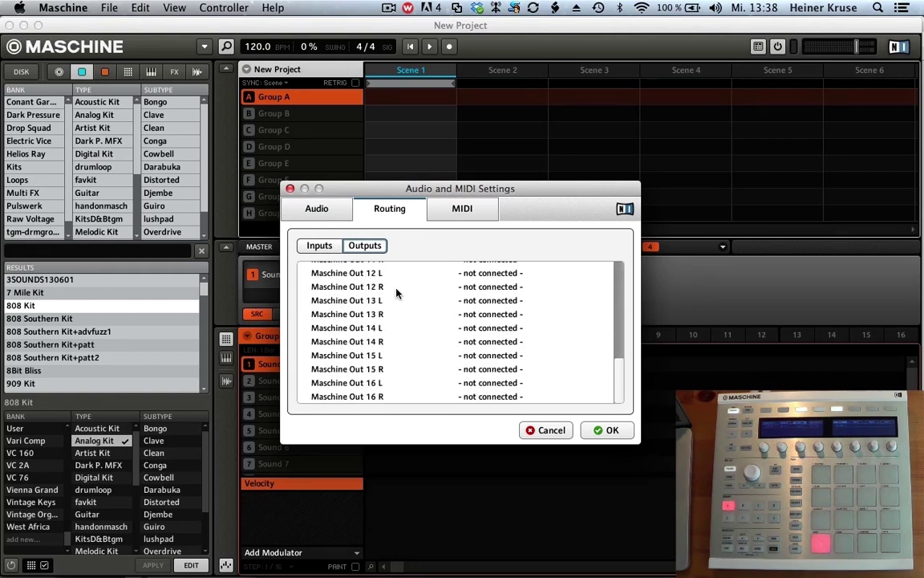
{"action": "scroll", "coordinate": [395, 294], "scroll_direction": "up", "scroll_amount": 8}
In the input routing, disconnect Maschine In 4 R and assign Input 1 to Maschine In 1 L.
{"action": "left_click", "coordinate": [324, 248]}
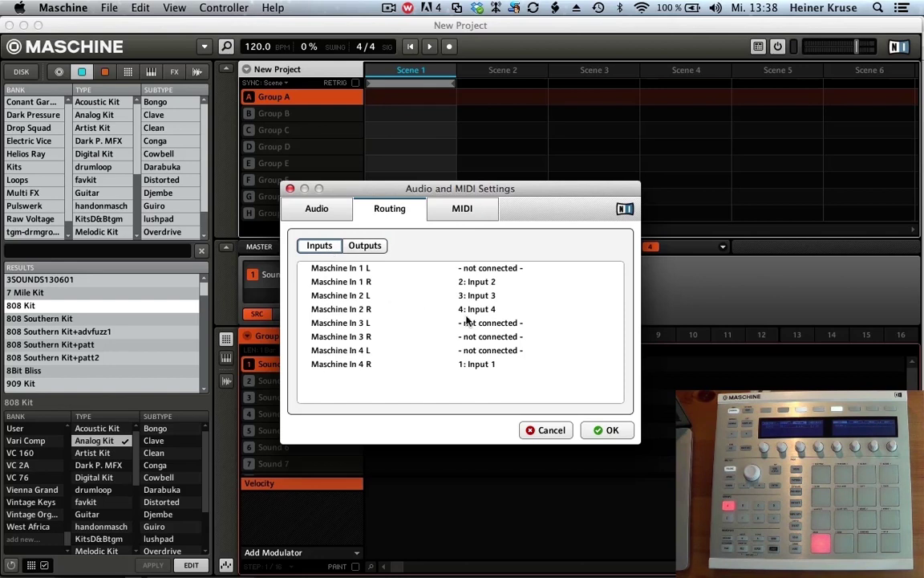
{"action": "left_click", "coordinate": [492, 366]}
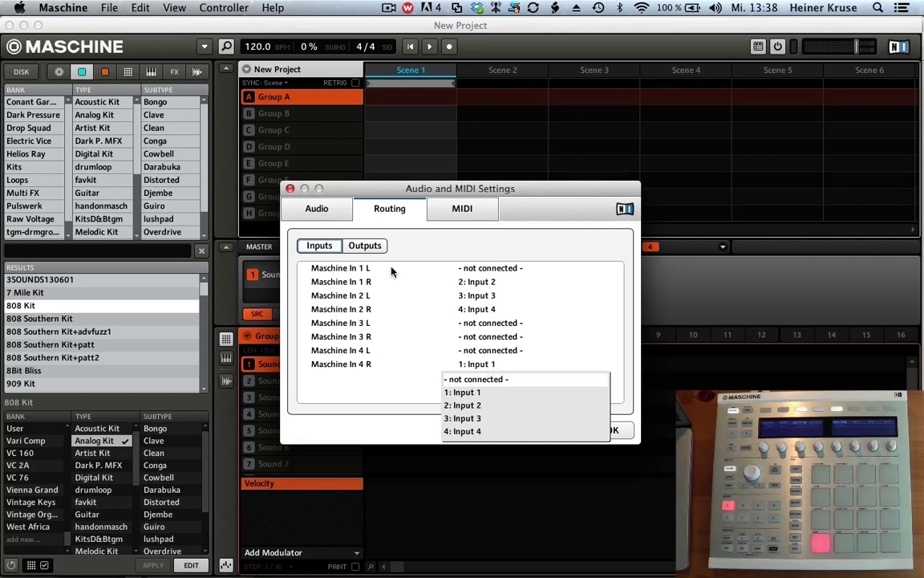
{"action": "left_click", "coordinate": [469, 379]}
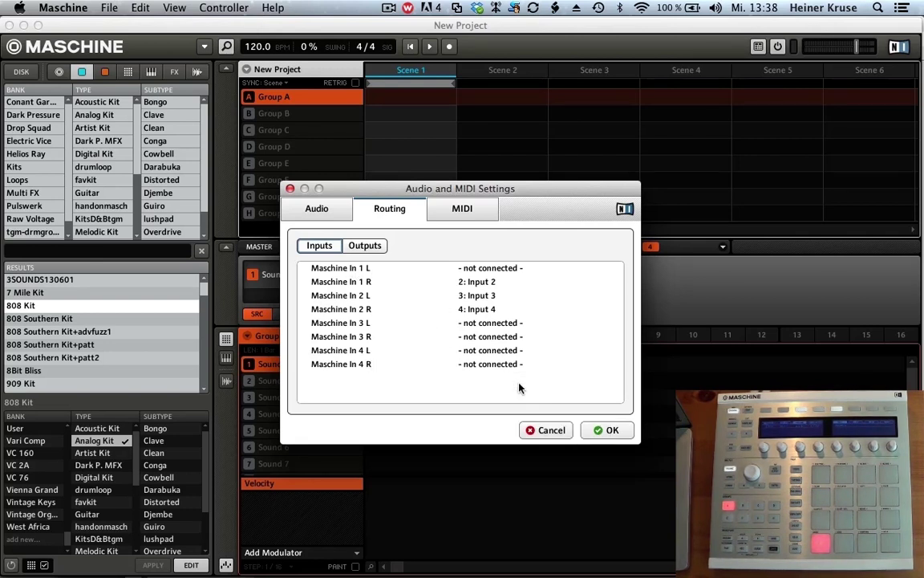
{"action": "left_click", "coordinate": [493, 275]}
{"action": "left_click", "coordinate": [491, 296]}
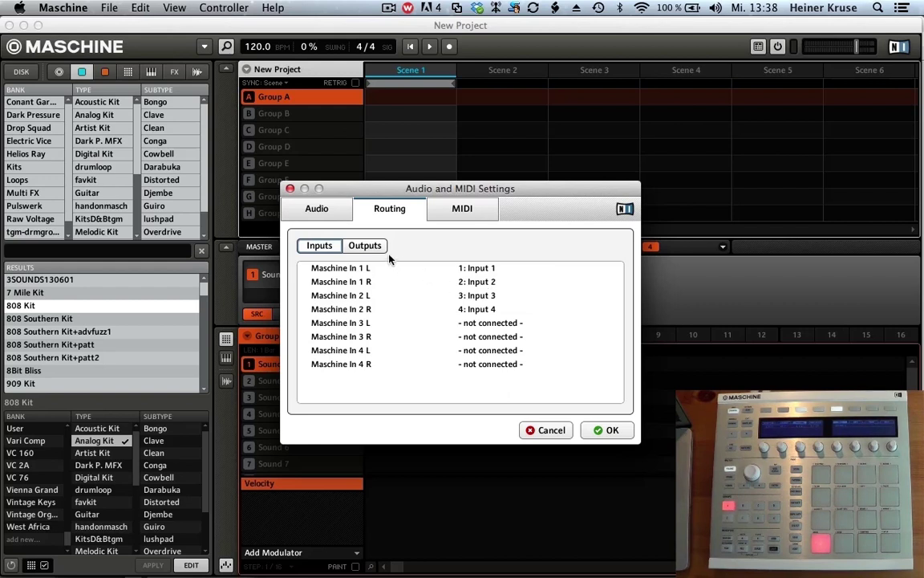
Look through the output routing list again and the MIDI input and output device lists.
{"action": "left_click", "coordinate": [366, 245]}
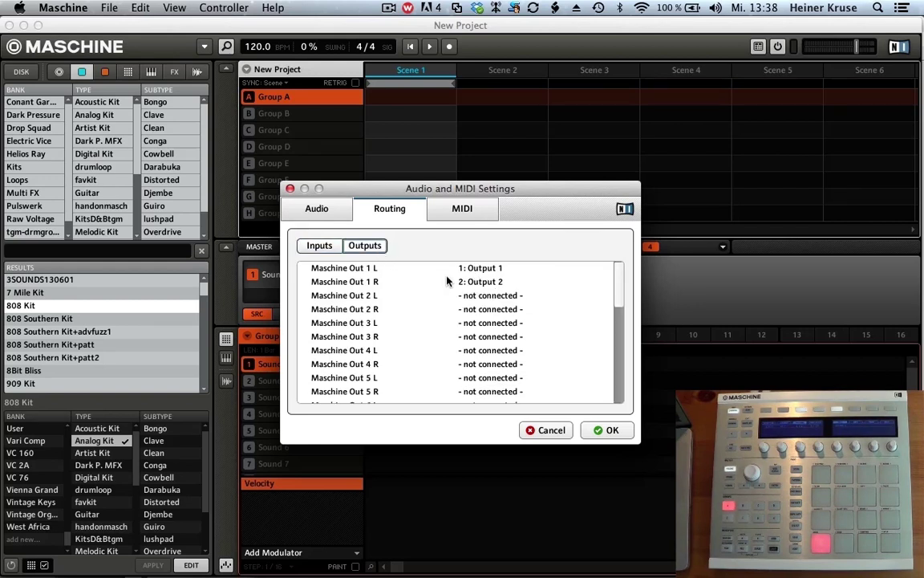
{"action": "scroll", "coordinate": [457, 283], "scroll_direction": "down", "scroll_amount": 7}
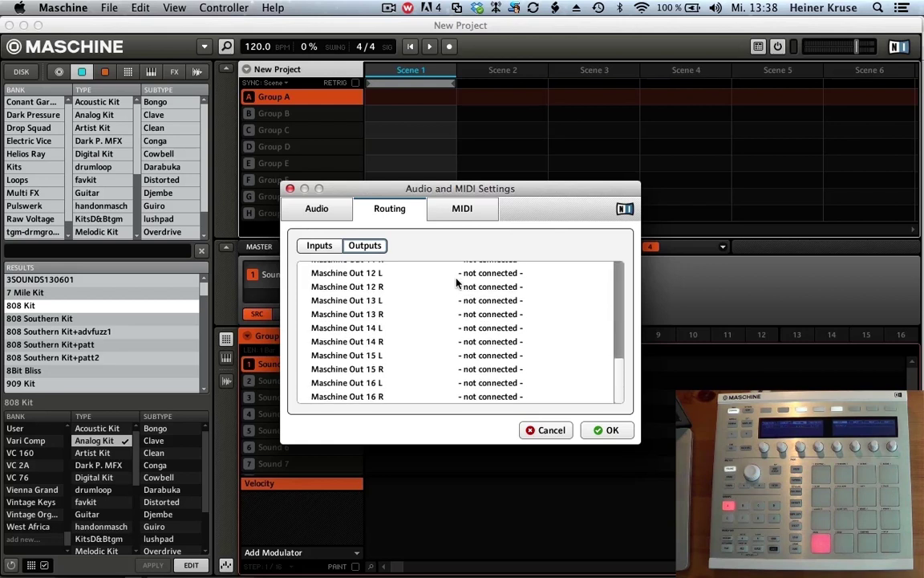
{"action": "scroll", "coordinate": [457, 283], "scroll_direction": "up", "scroll_amount": 7}
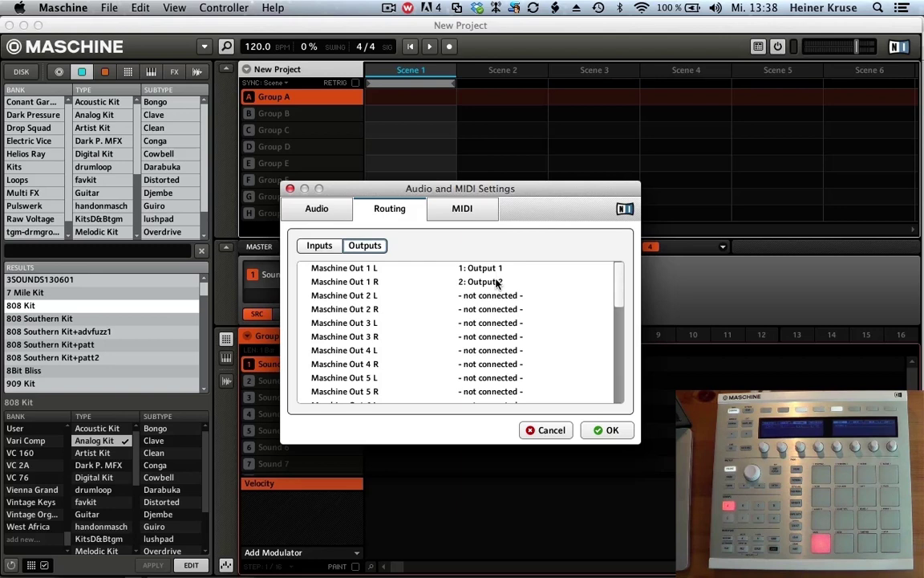
{"action": "left_click", "coordinate": [472, 208]}
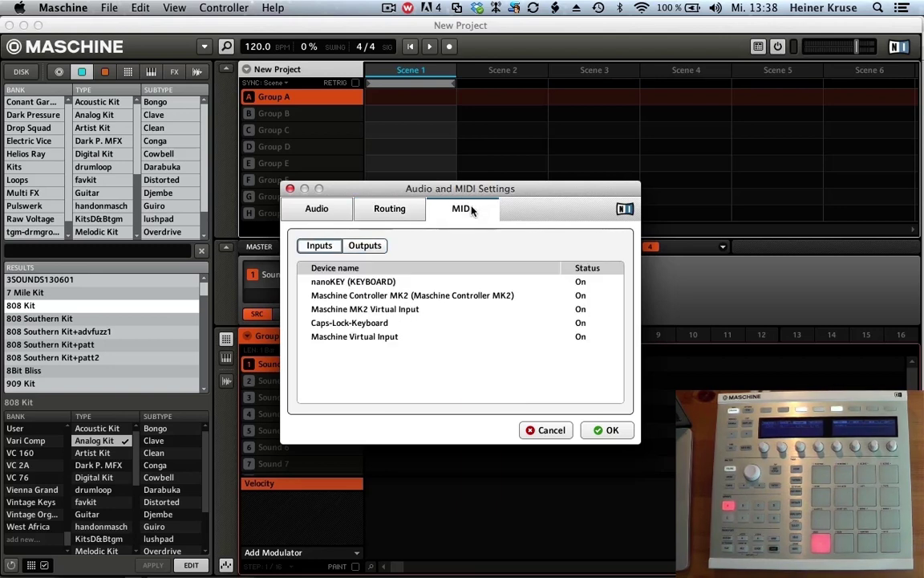
{"action": "left_click", "coordinate": [376, 247]}
{"action": "left_click", "coordinate": [319, 247]}
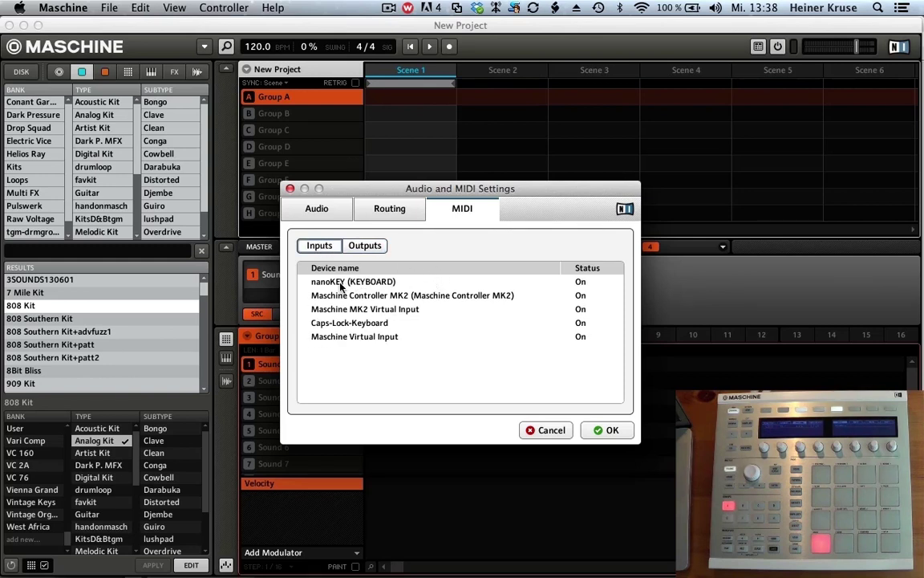
Switch the nanoKEY MIDI input off and back on.
{"action": "left_click", "coordinate": [581, 283]}
{"action": "left_click", "coordinate": [581, 295]}
{"action": "left_click", "coordinate": [581, 283]}
{"action": "left_click", "coordinate": [585, 307]}
Check the MIDI output devices and, with the settings dialog cancelled, the file commands for MIDI clock sync.
{"action": "left_click", "coordinate": [364, 245]}
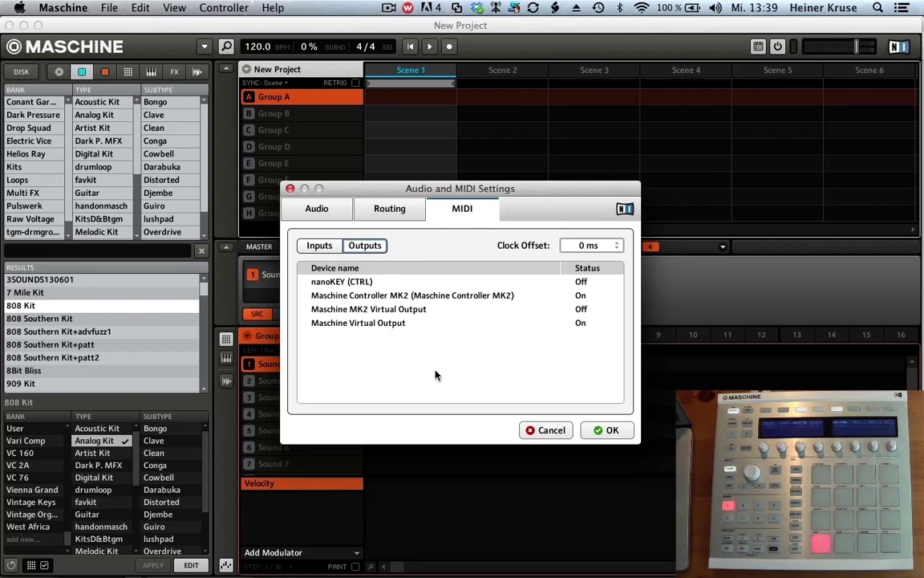
{"action": "left_click", "coordinate": [553, 433]}
{"action": "left_click", "coordinate": [110, 8]}
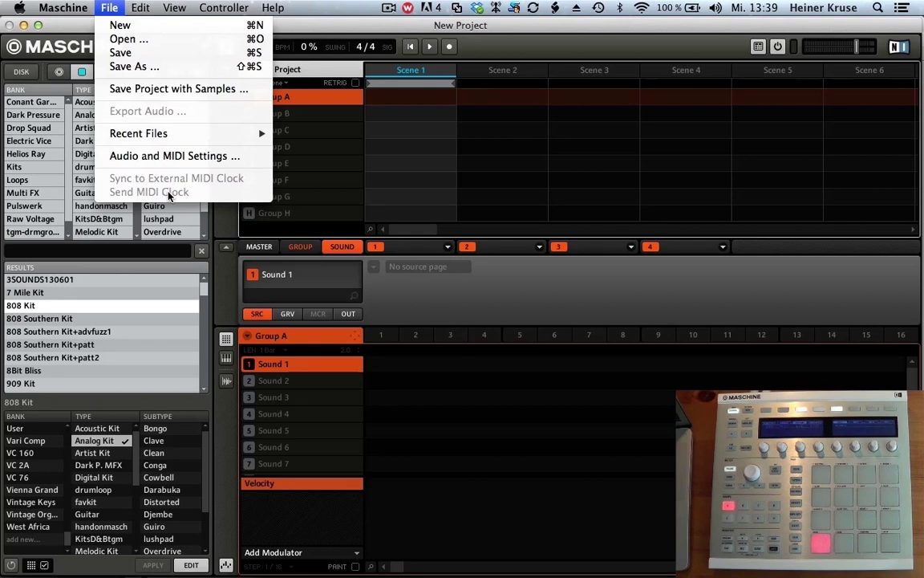
{"action": "left_click", "coordinate": [407, 16]}
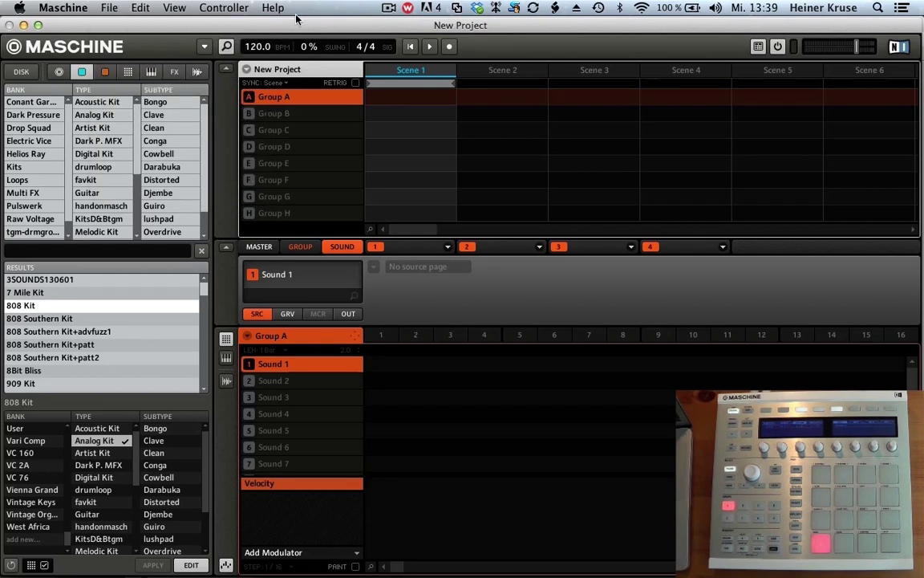
Open the general preferences and look through the MIDI input channel options without changing the channel.
{"action": "left_click", "coordinate": [204, 46]}
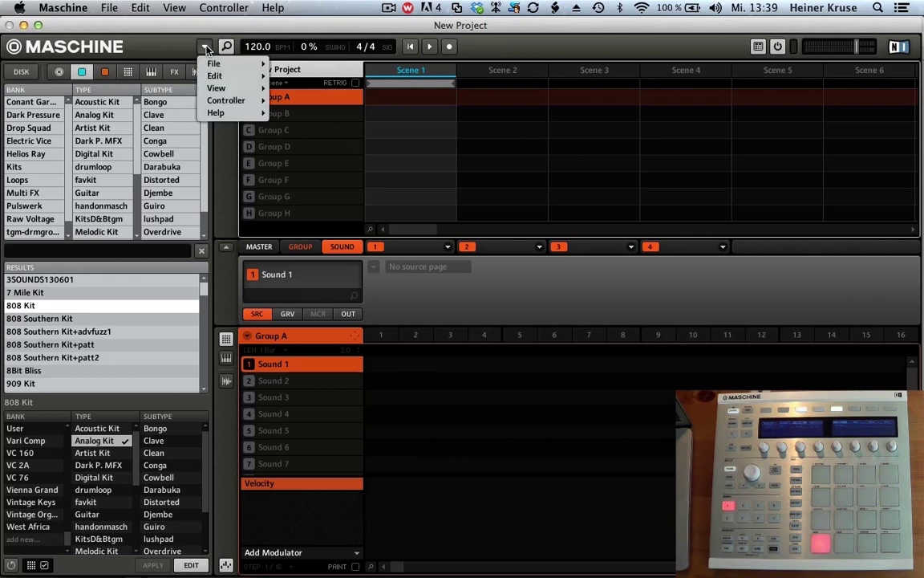
{"action": "mouse_move", "coordinate": [211, 64]}
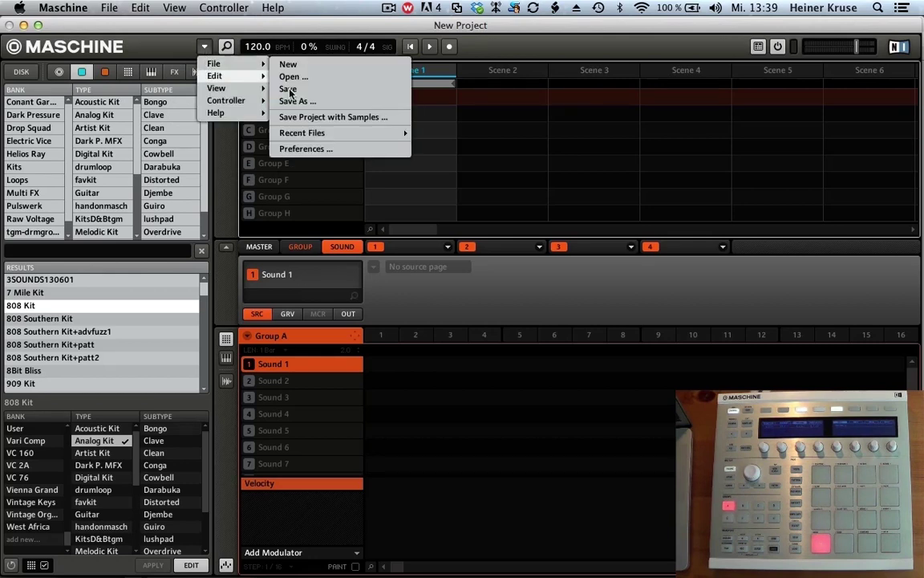
{"action": "left_click", "coordinate": [341, 148]}
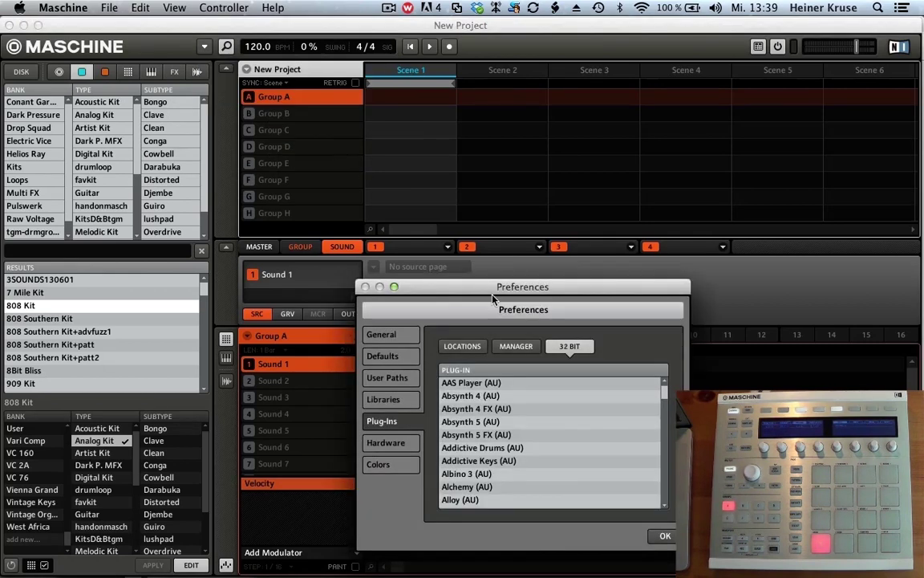
{"action": "left_click", "coordinate": [402, 335]}
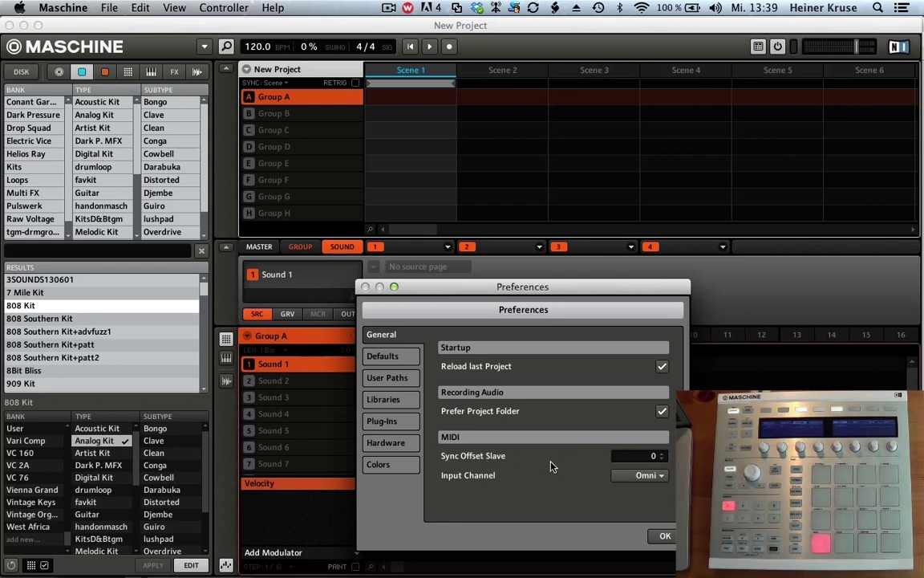
{"action": "left_click", "coordinate": [662, 477]}
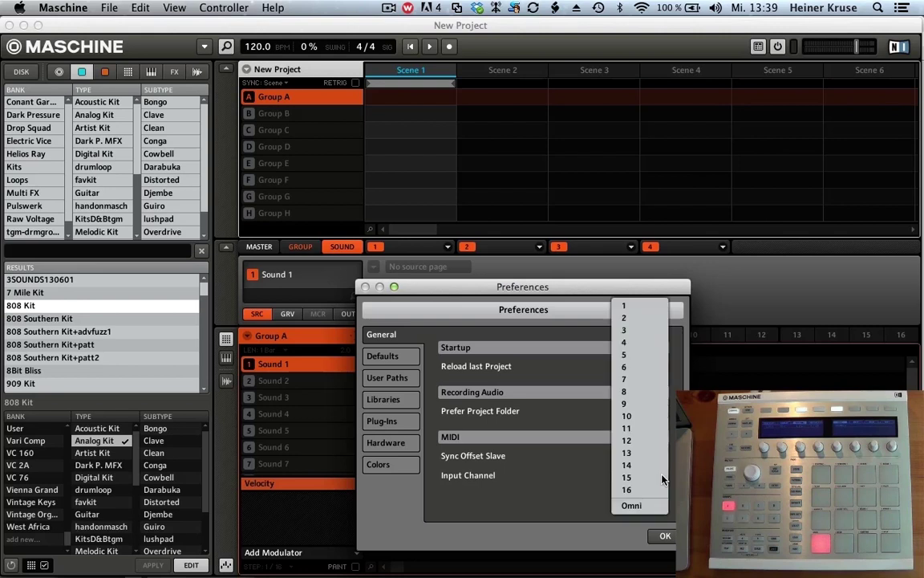
{"action": "left_click", "coordinate": [557, 477]}
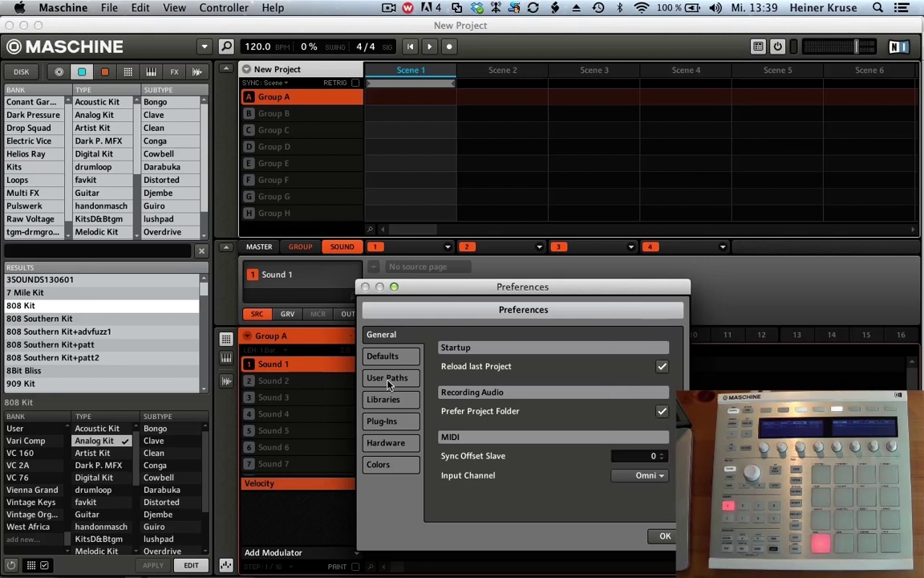
In the default preferences, set the input quantize to Record and confirm the preferences.
{"action": "left_click", "coordinate": [380, 358]}
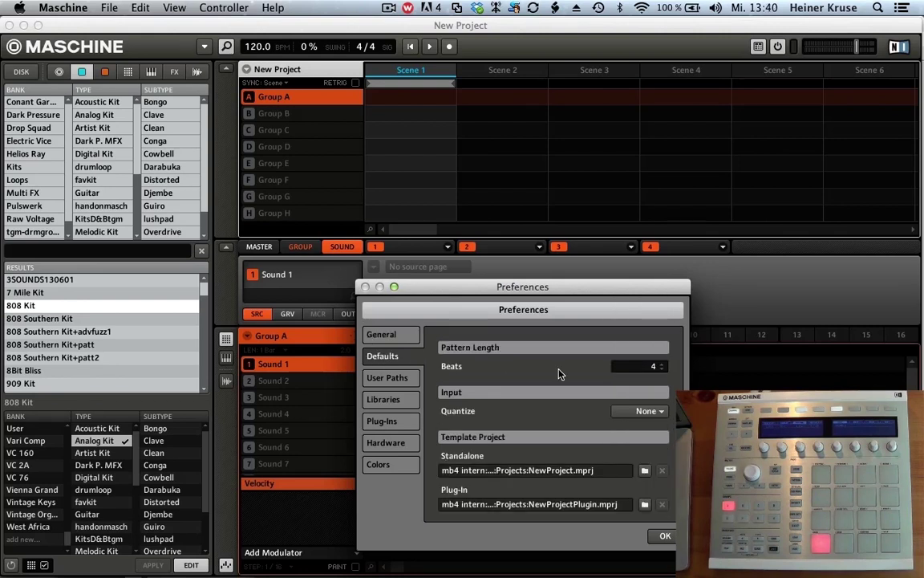
{"action": "left_click", "coordinate": [657, 412]}
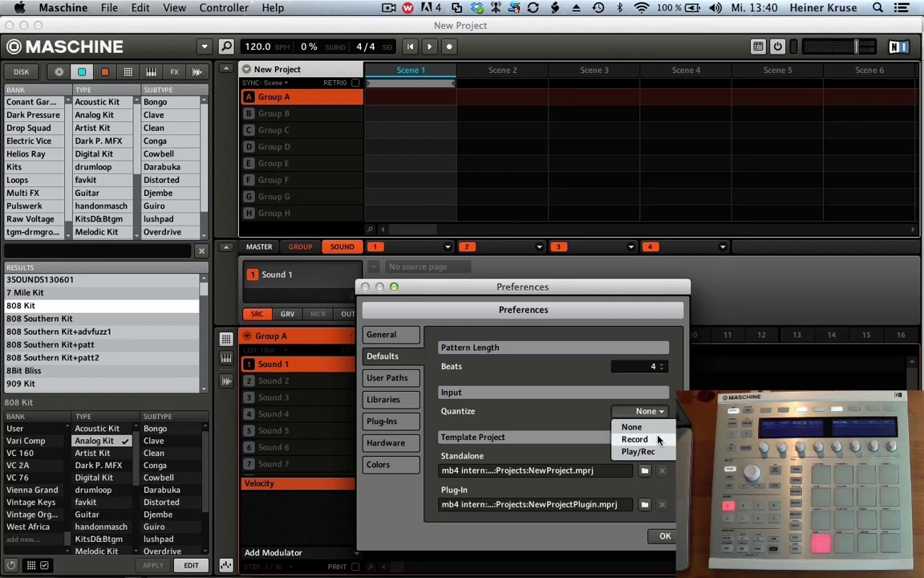
{"action": "left_click", "coordinate": [658, 438]}
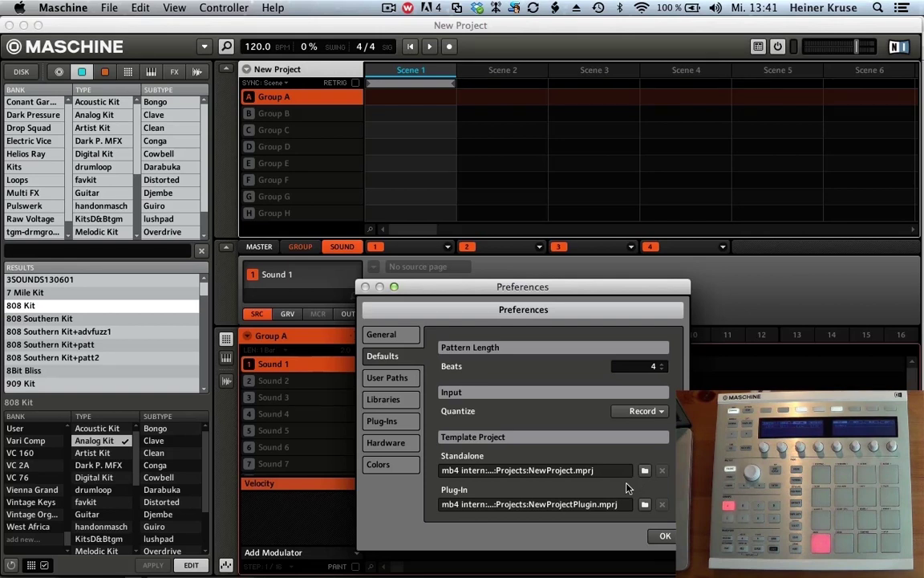
{"action": "left_click", "coordinate": [660, 539]}
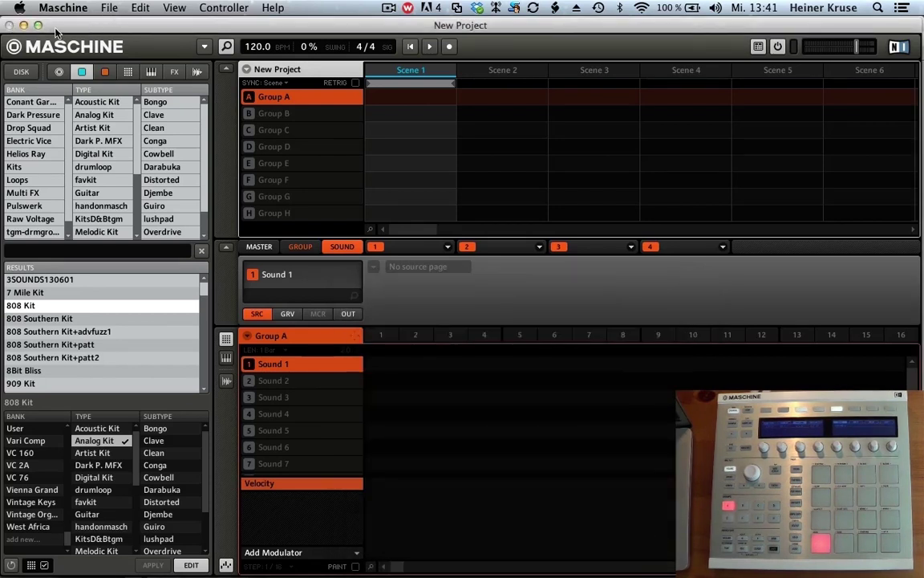
Start a new project and load the 808 Kit into Group A.
{"action": "left_click", "coordinate": [109, 8]}
{"action": "left_click", "coordinate": [120, 25]}
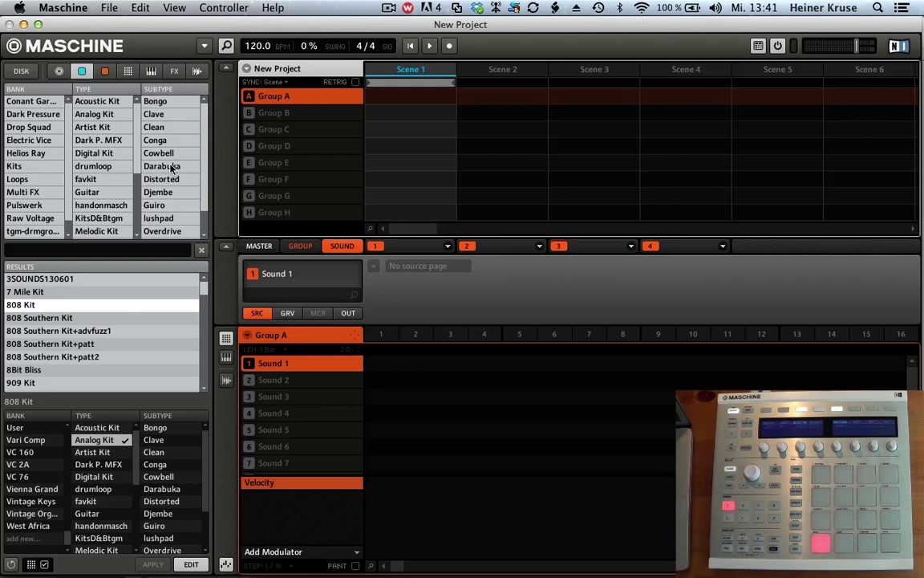
{"action": "double_click", "coordinate": [14, 305]}
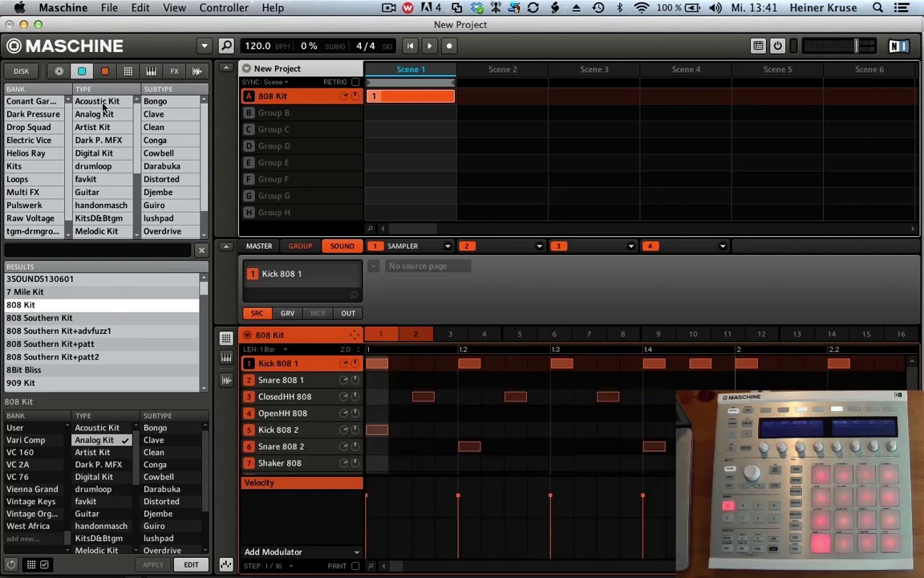
Create a fresh project, discarding the unsaved changes to the current one.
{"action": "left_click", "coordinate": [108, 7]}
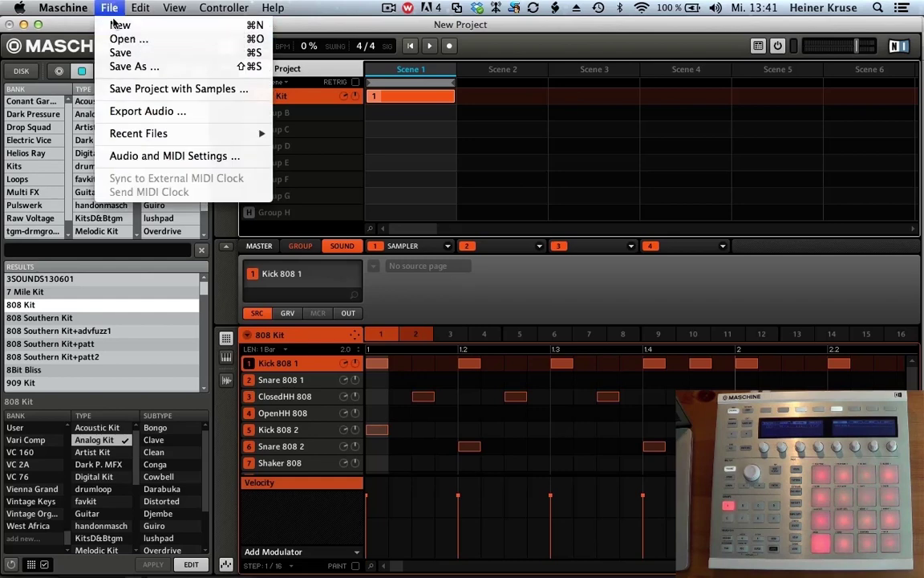
{"action": "left_click", "coordinate": [114, 23]}
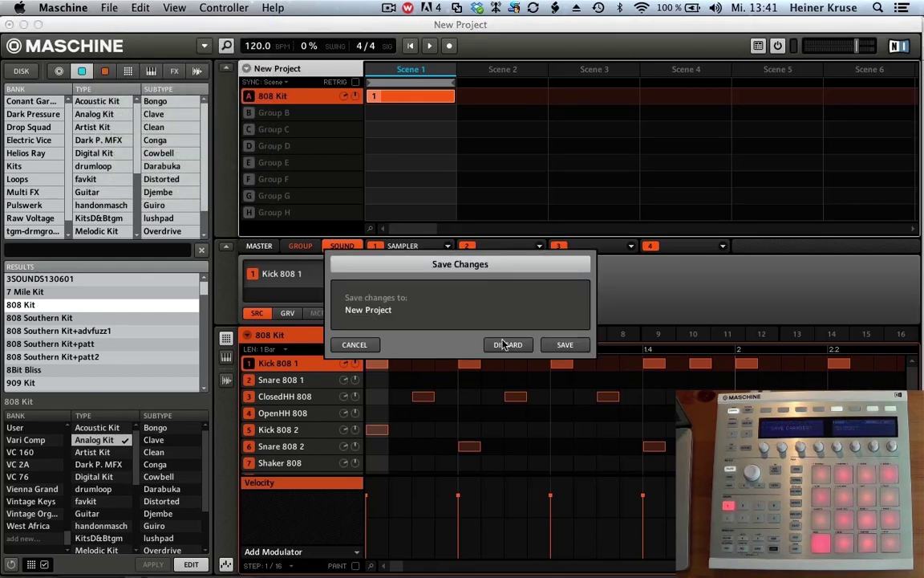
{"action": "left_click", "coordinate": [503, 345]}
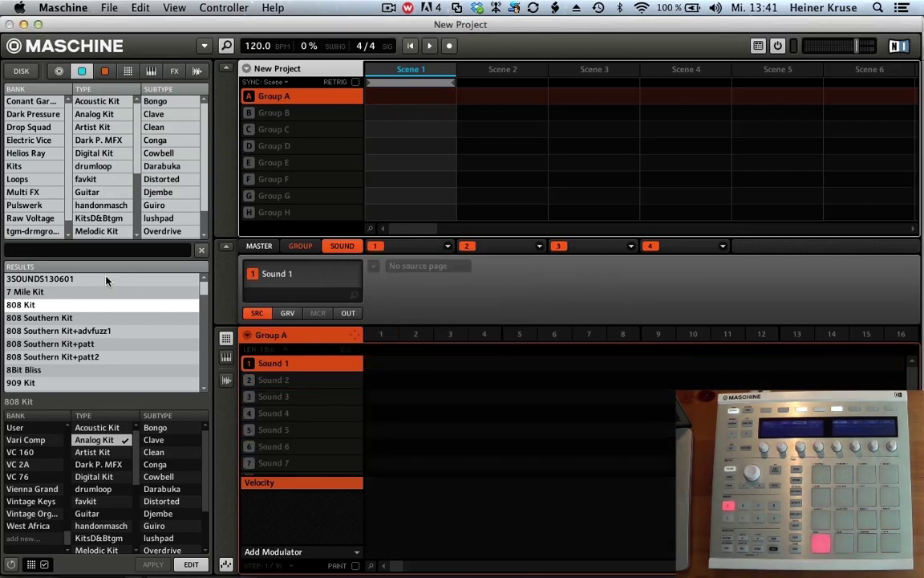
Review the user paths in the preferences with their add, remove and rescan options, and close the preferences.
{"action": "left_click", "coordinate": [204, 46]}
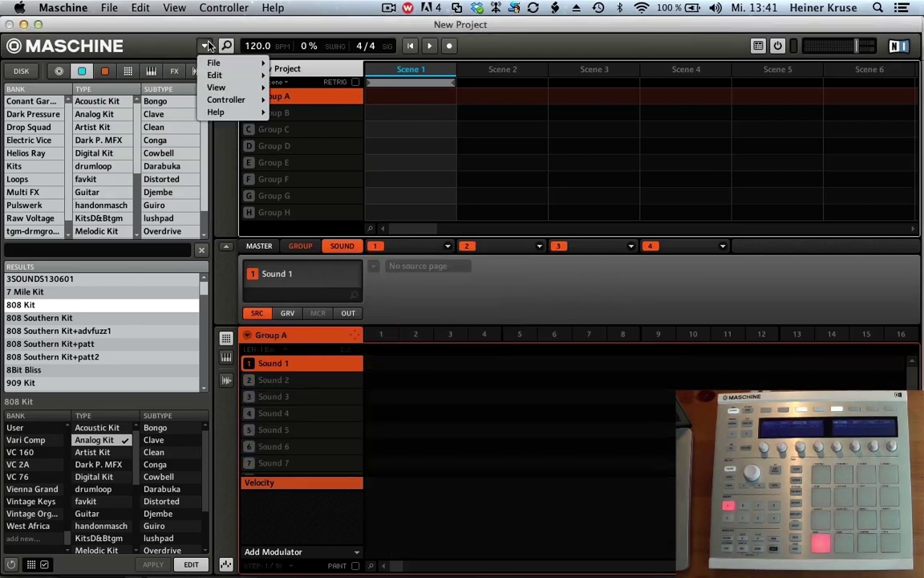
{"action": "mouse_move", "coordinate": [215, 62]}
{"action": "left_click", "coordinate": [312, 147]}
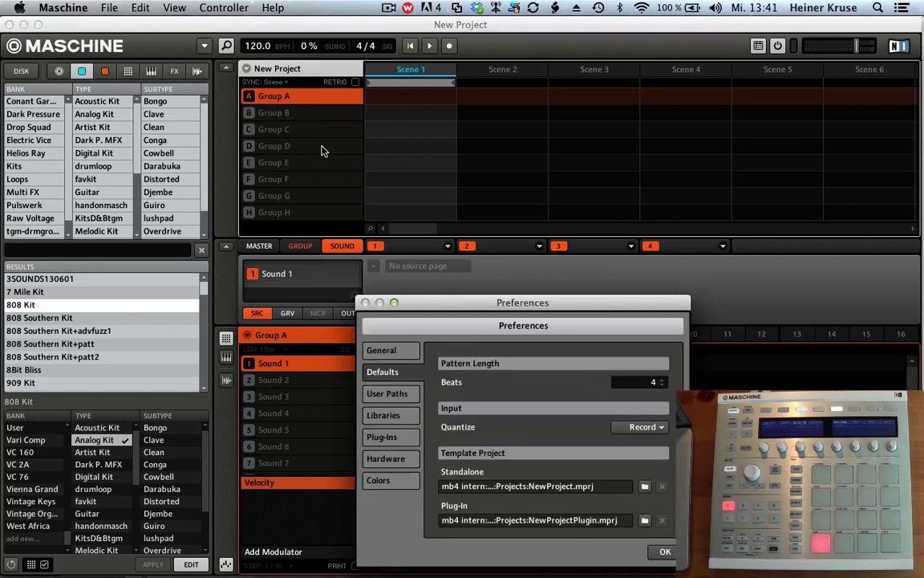
{"action": "left_click", "coordinate": [404, 398]}
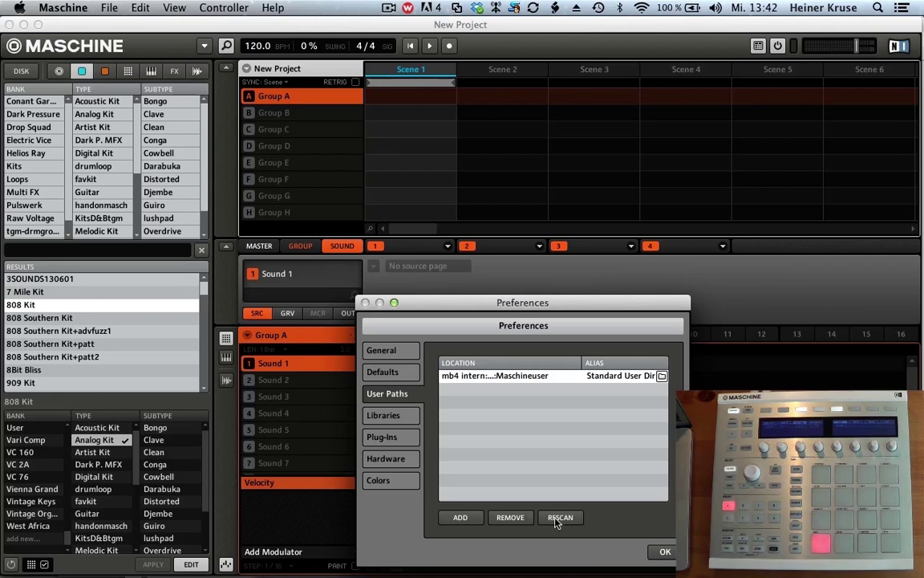
{"action": "left_click", "coordinate": [365, 302]}
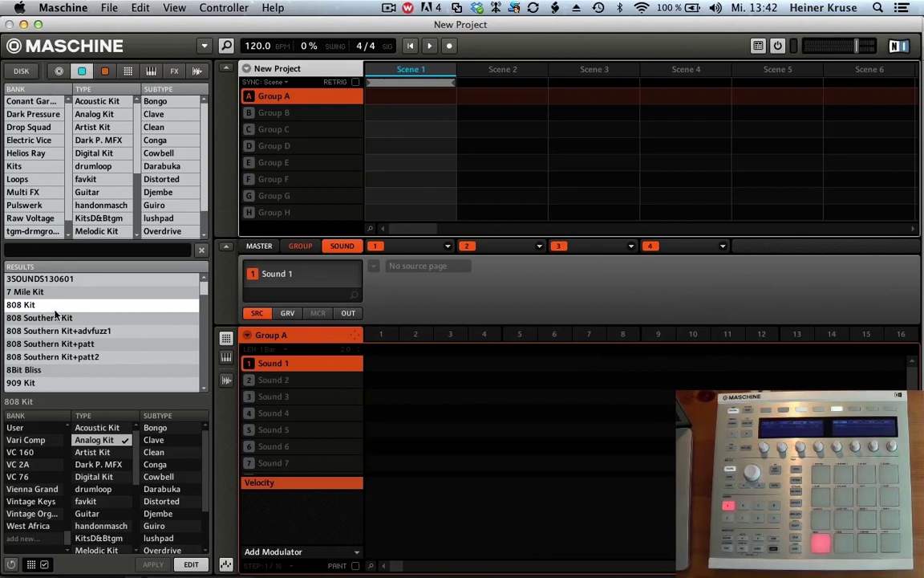
Look through the library's group kit categories and search the groups for "kick".
{"action": "scroll", "coordinate": [90, 167], "scroll_direction": "down", "scroll_amount": 5}
{"action": "scroll", "coordinate": [91, 168], "scroll_direction": "up", "scroll_amount": 3}
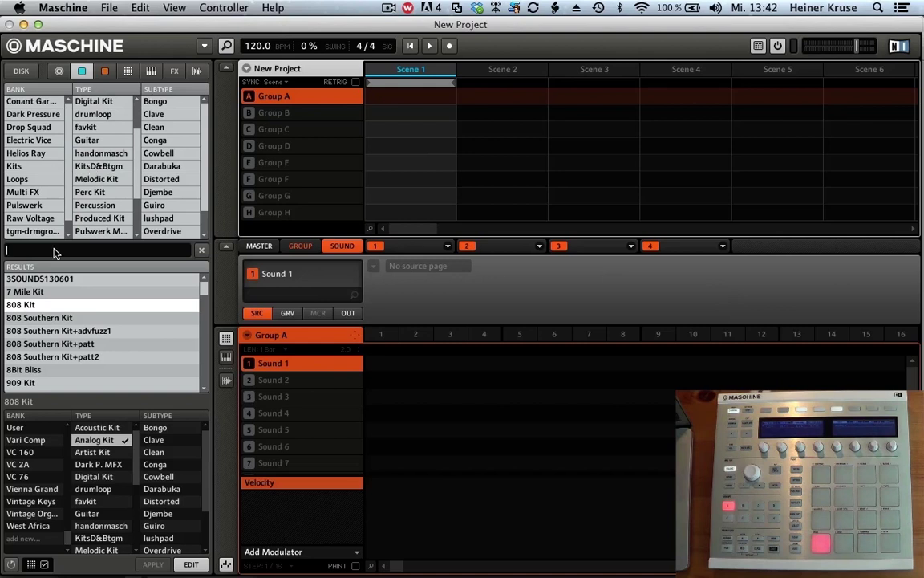
{"action": "type", "text": "kick8"}
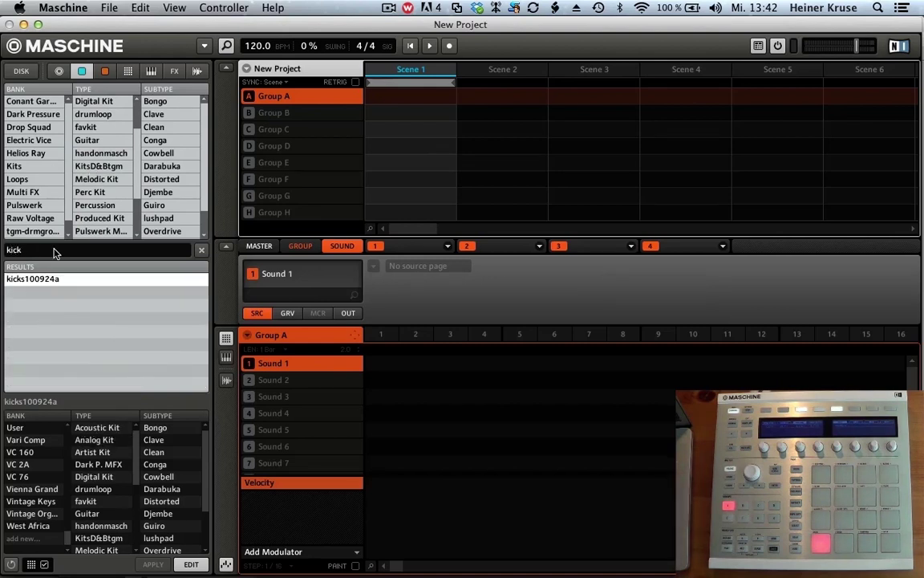
Switch the library browser to samples, search for "kick 808" and select Kick 808 10.
{"action": "left_click", "coordinate": [197, 71]}
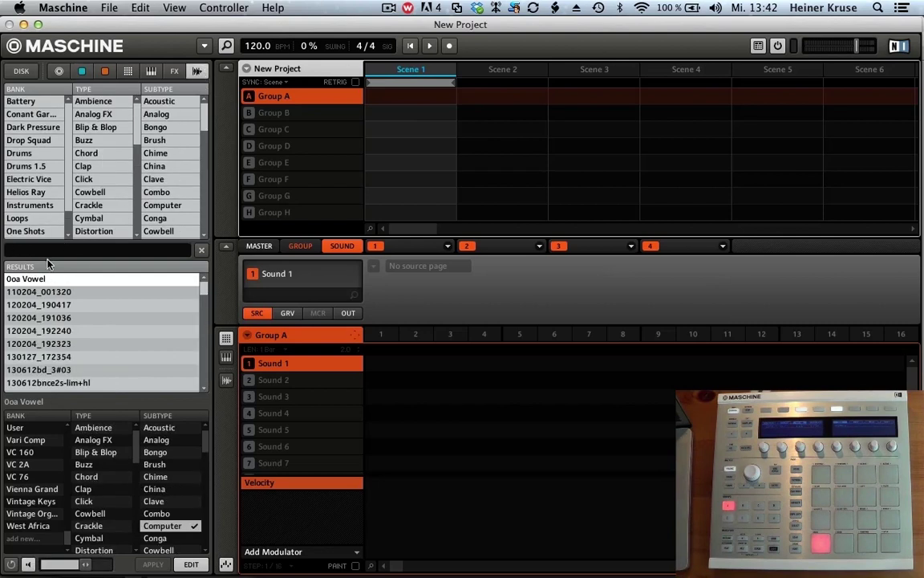
{"action": "type", "text": "kick"}
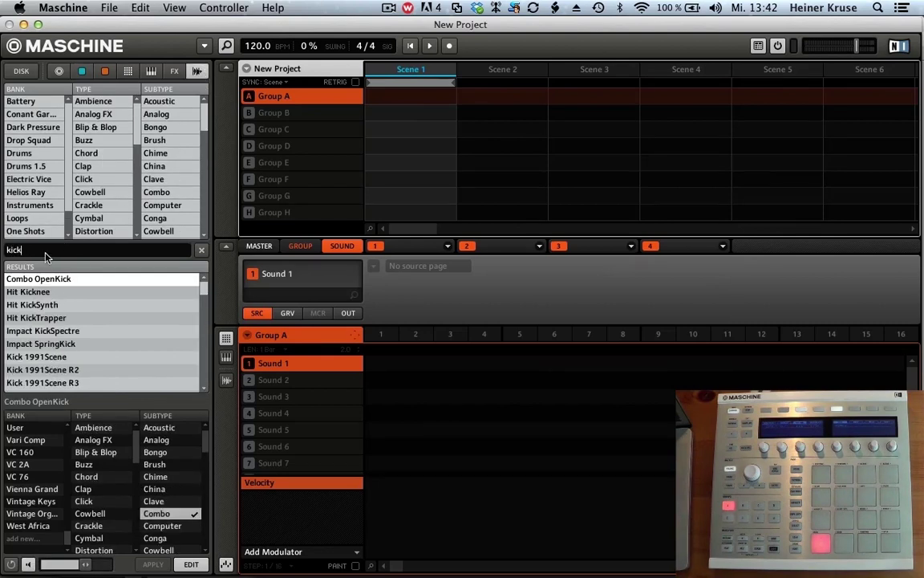
{"action": "type", "text": " 808"}
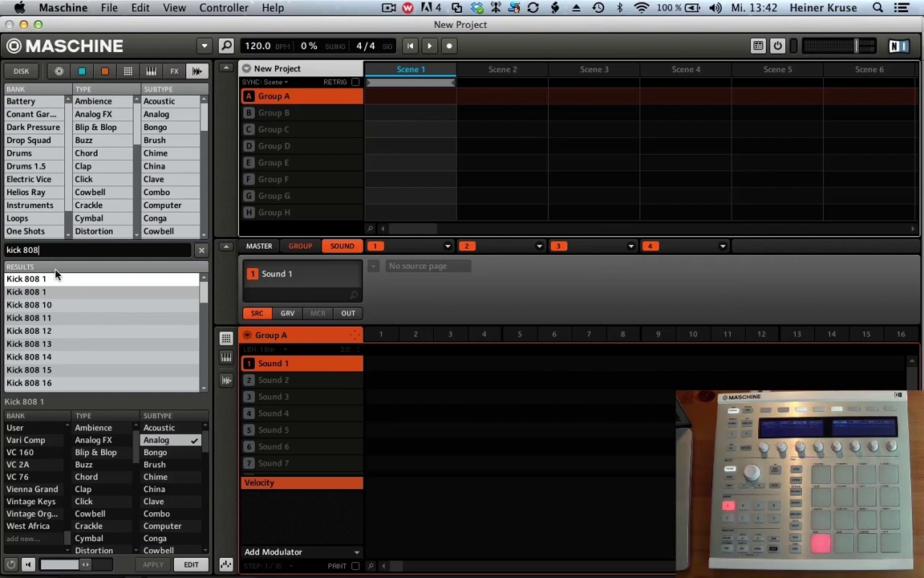
{"action": "left_click", "coordinate": [70, 307]}
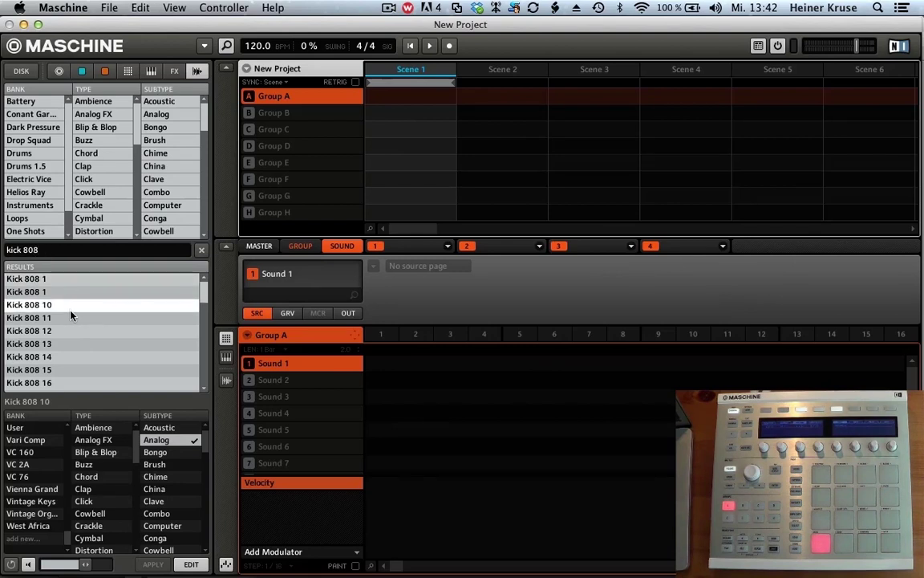
Browse the disk to the favourite ----tgmsds1sml-dsc55 and check the import and favourites options for its ----handsonm folder.
{"action": "left_click", "coordinate": [27, 71]}
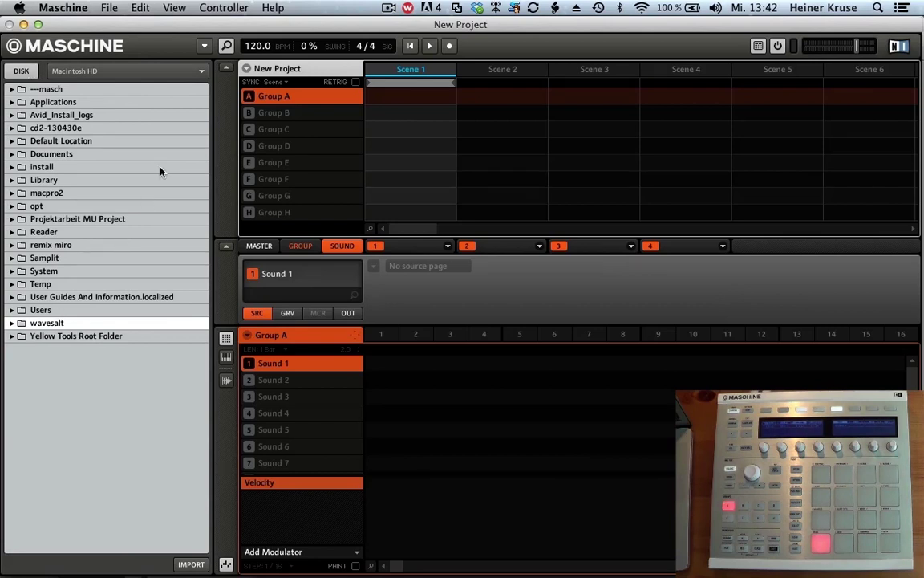
{"action": "left_click", "coordinate": [175, 71]}
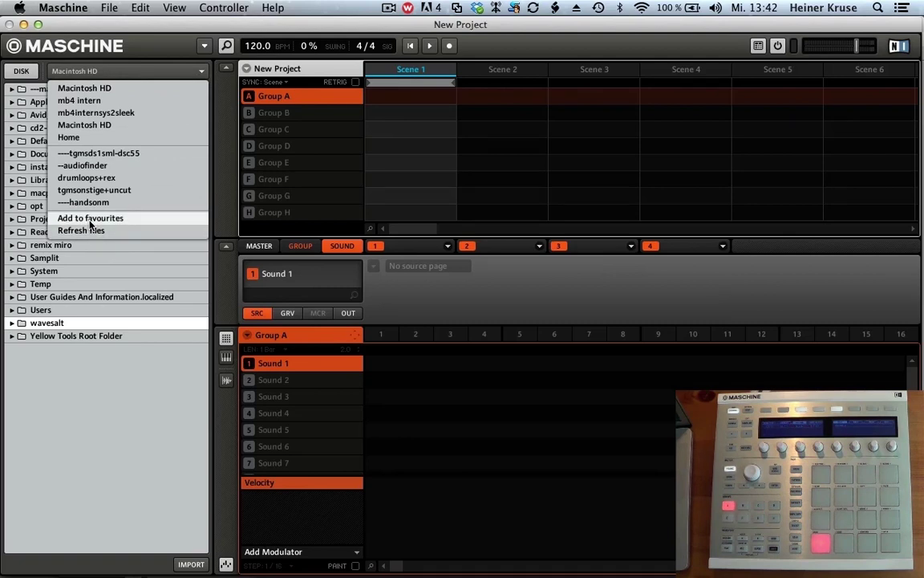
{"action": "left_click", "coordinate": [104, 153]}
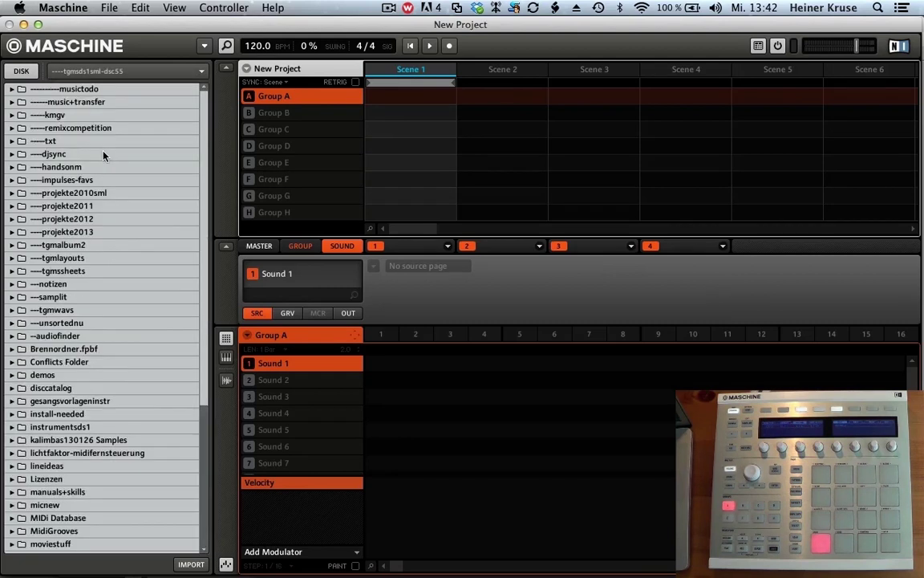
{"action": "left_click", "coordinate": [79, 166]}
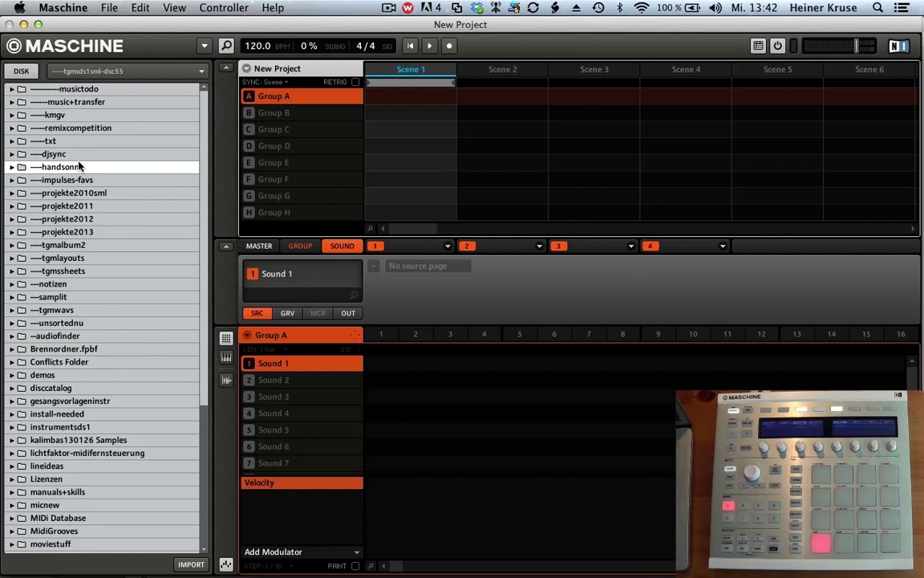
{"action": "right_click", "coordinate": [78, 166]}
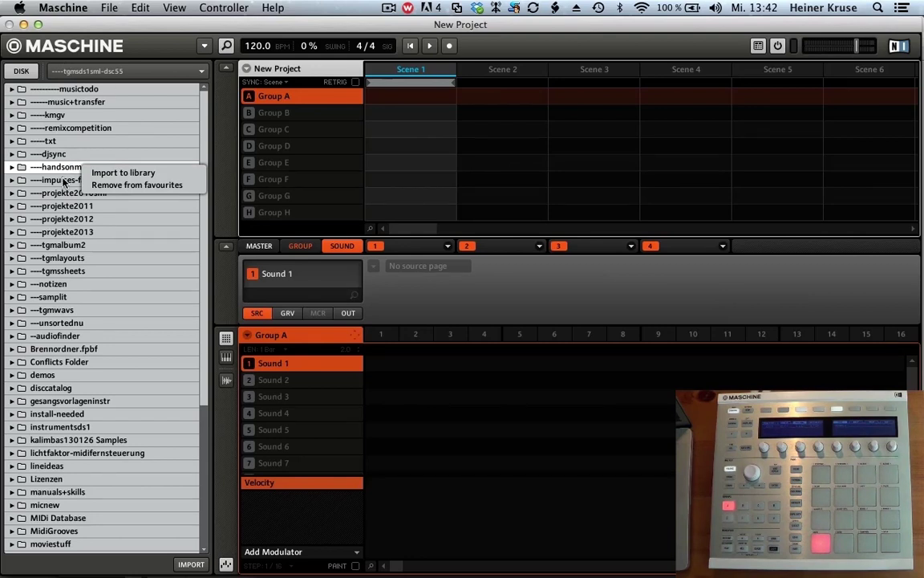
{"action": "left_click", "coordinate": [156, 34]}
Open the library preferences and look through the list of installed libraries down to its end.
{"action": "left_click", "coordinate": [204, 47]}
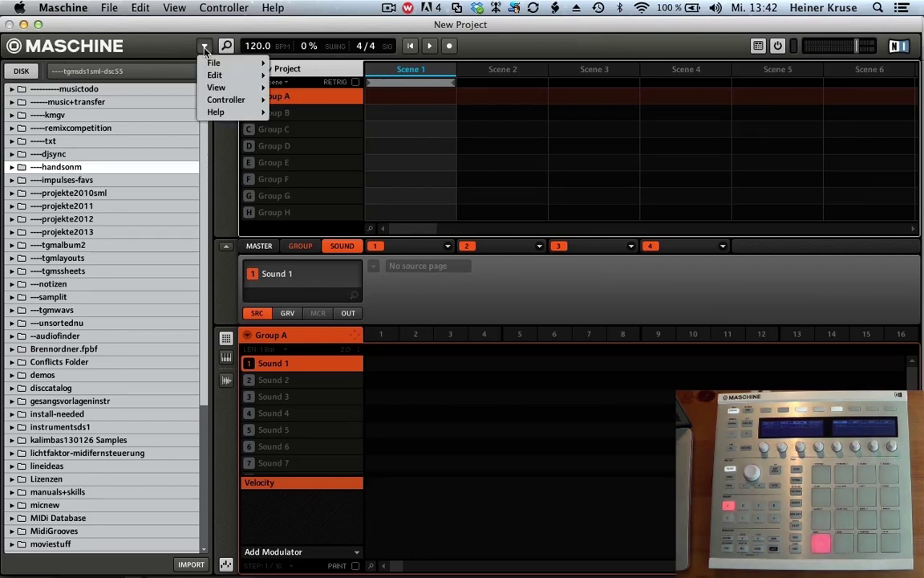
{"action": "mouse_move", "coordinate": [214, 63]}
{"action": "left_click", "coordinate": [318, 149]}
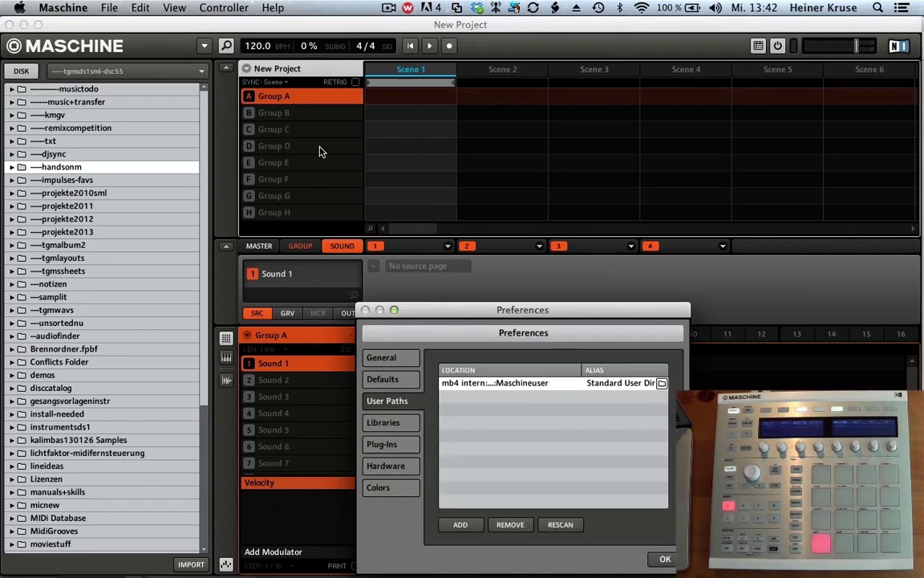
{"action": "left_click", "coordinate": [401, 423]}
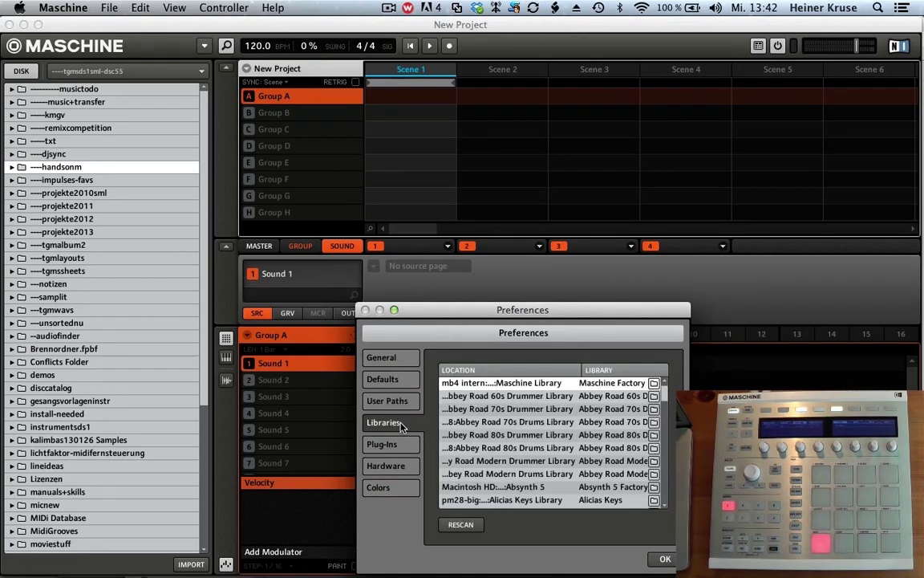
{"action": "scroll", "coordinate": [612, 433], "scroll_direction": "down", "scroll_amount": 15}
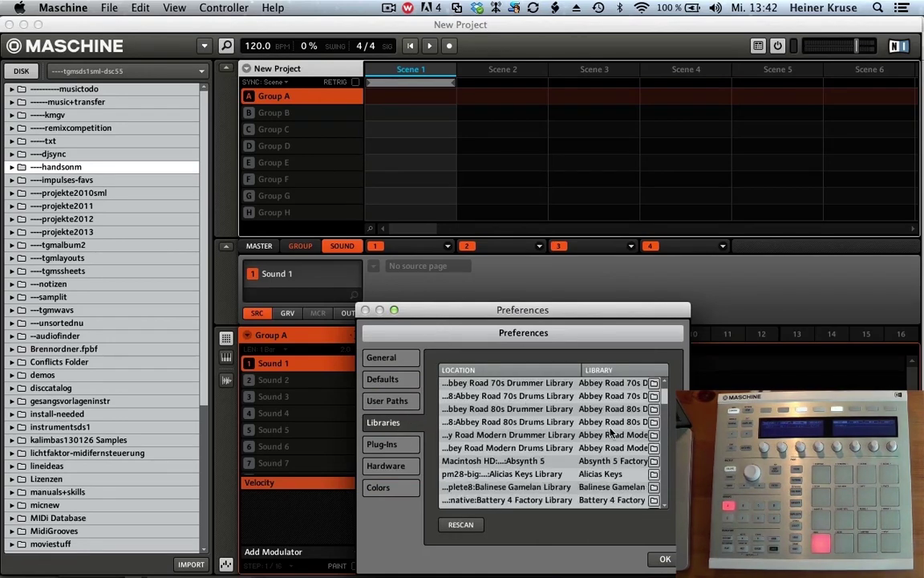
{"action": "scroll", "coordinate": [611, 434], "scroll_direction": "down", "scroll_amount": 5}
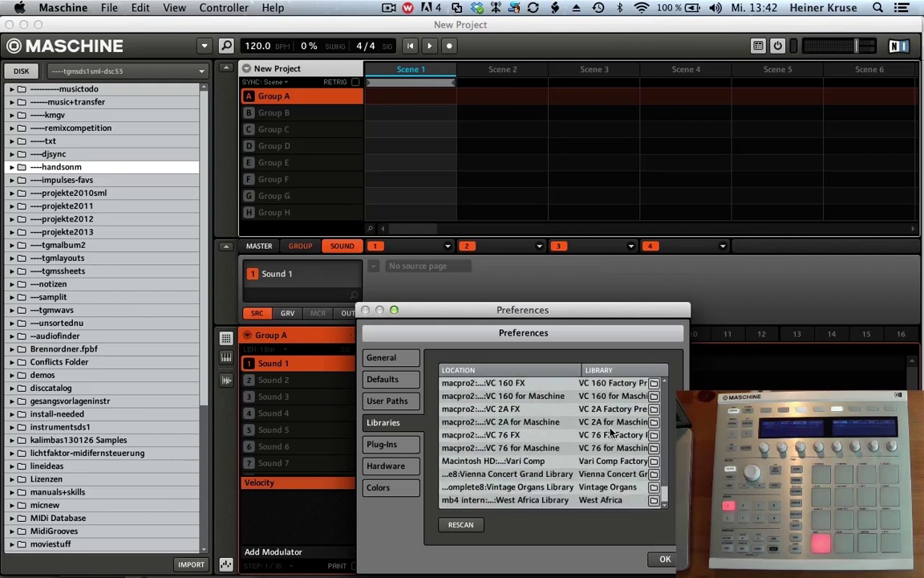
Look through the installed libraries list once more from start to end and return to the user paths preferences.
{"action": "scroll", "coordinate": [611, 433], "scroll_direction": "up", "scroll_amount": 20}
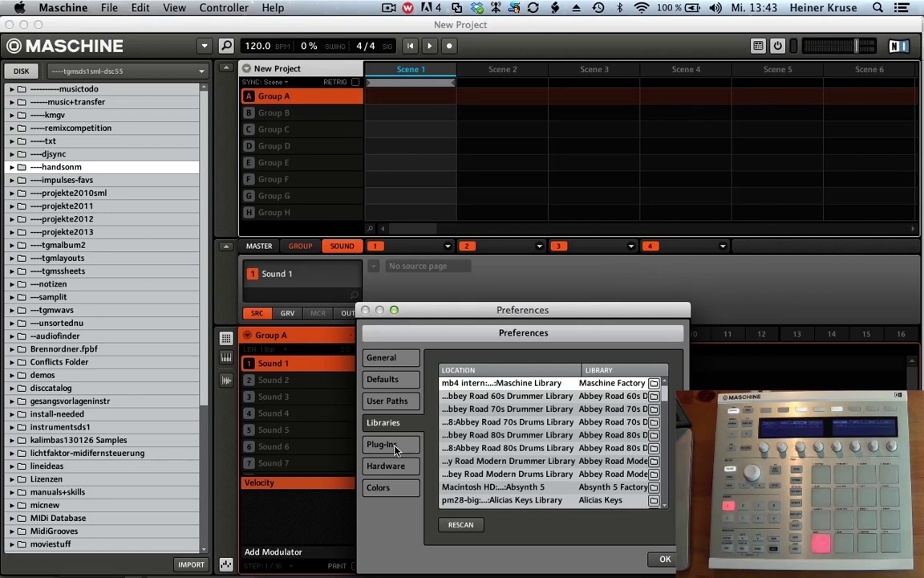
{"action": "scroll", "coordinate": [556, 431], "scroll_direction": "down", "scroll_amount": 15}
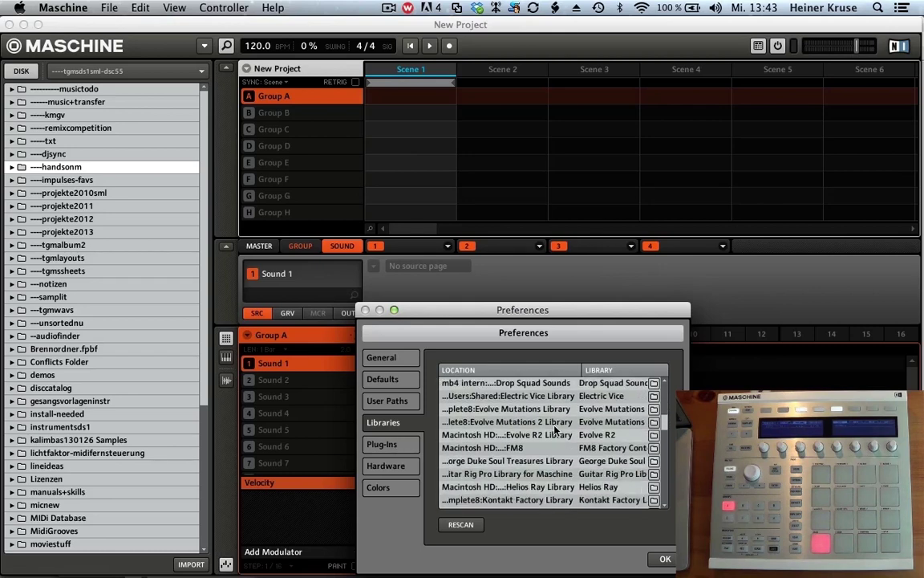
{"action": "scroll", "coordinate": [556, 431], "scroll_direction": "down", "scroll_amount": 10}
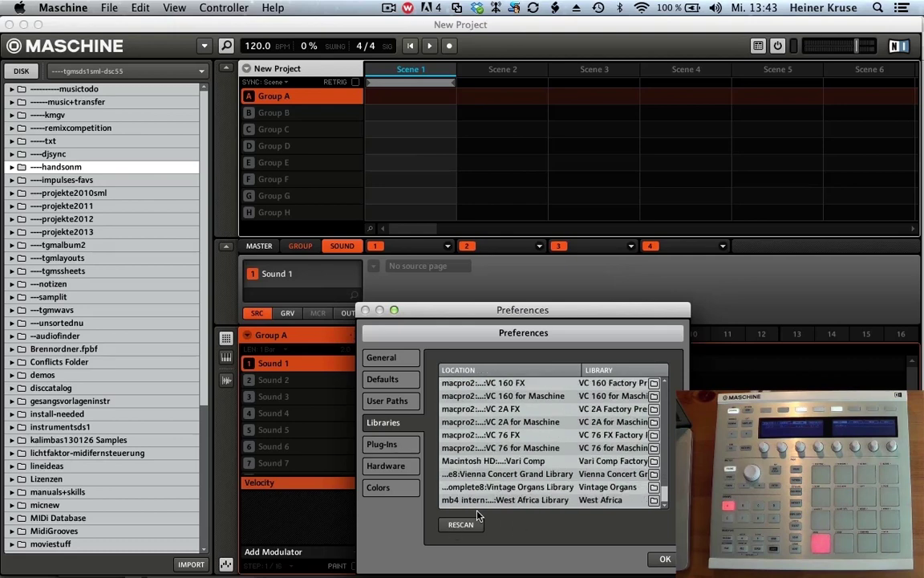
{"action": "left_click", "coordinate": [387, 400]}
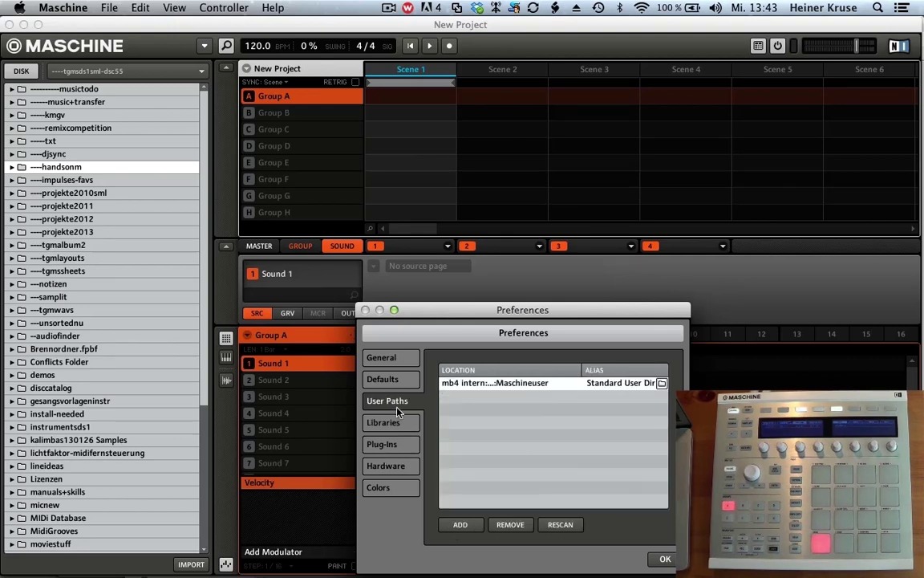
Open the plug-in preferences and examine the plug-in locations and the plug-in manager's list.
{"action": "left_click", "coordinate": [382, 446]}
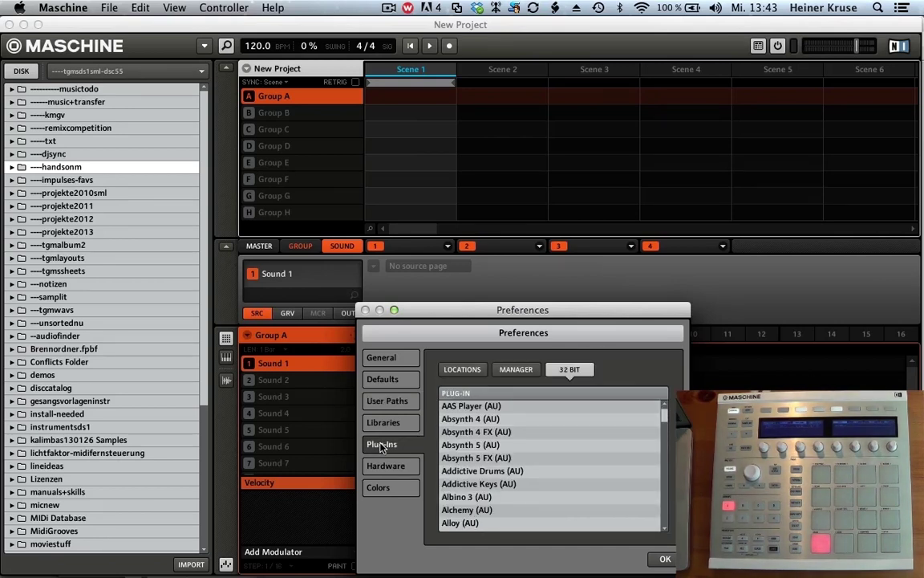
{"action": "left_click", "coordinate": [476, 373]}
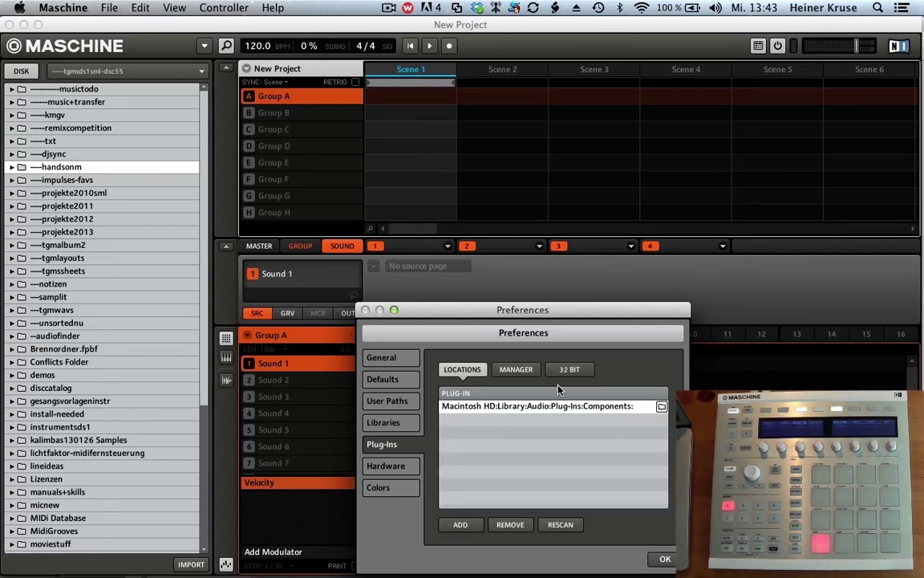
{"action": "left_click", "coordinate": [520, 371]}
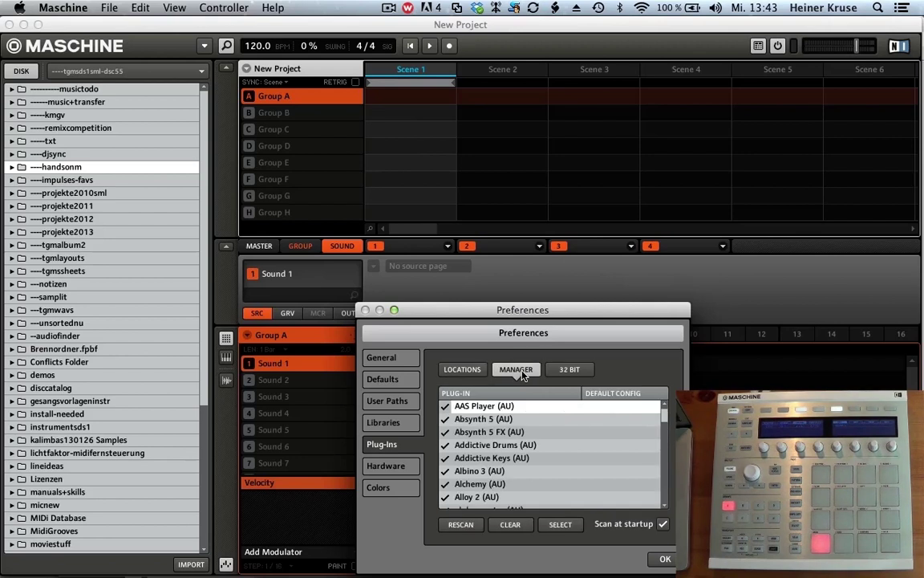
{"action": "scroll", "coordinate": [558, 440], "scroll_direction": "down", "scroll_amount": 10}
{"action": "scroll", "coordinate": [558, 440], "scroll_direction": "up", "scroll_amount": 6}
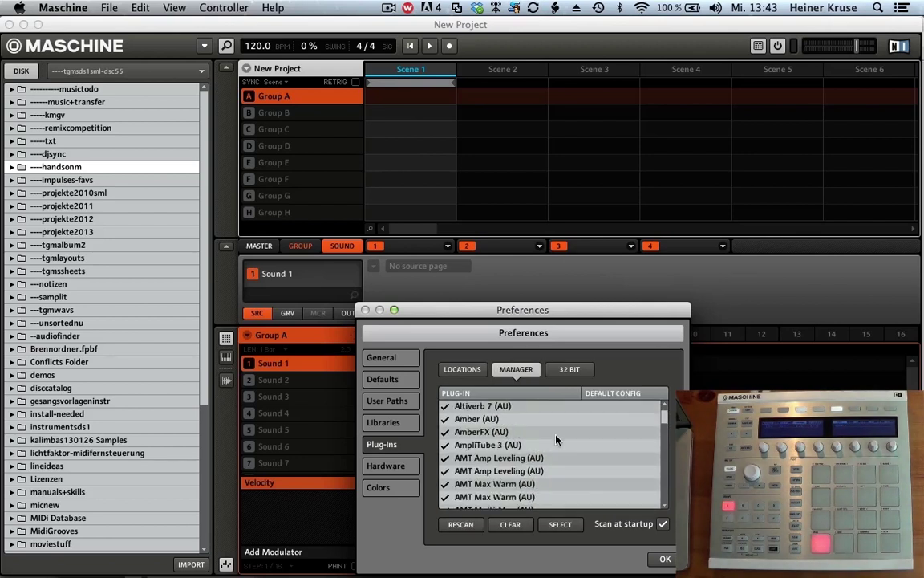
{"action": "scroll", "coordinate": [557, 440], "scroll_direction": "up", "scroll_amount": 3}
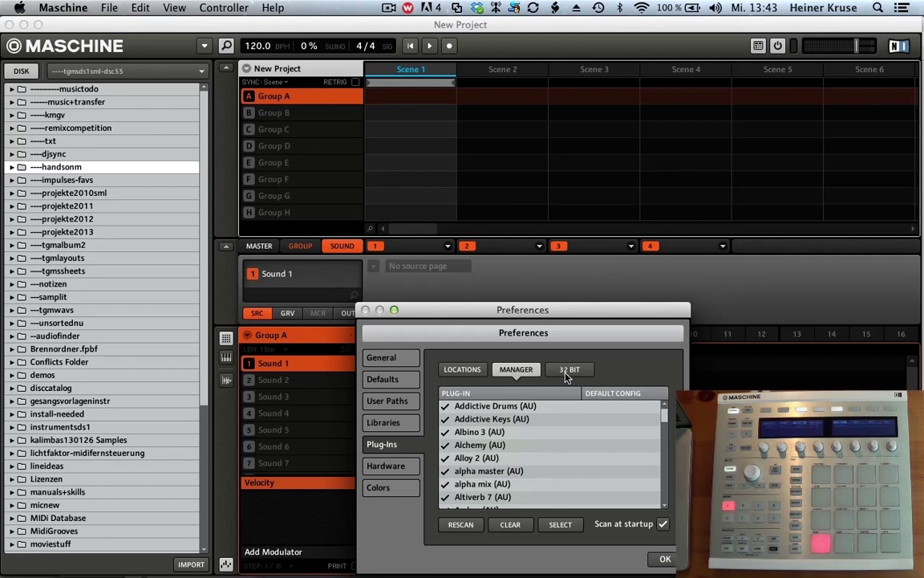
Look through the list of 32-bit plug-ins, then review the plug-in manager and locations again.
{"action": "left_click", "coordinate": [566, 373]}
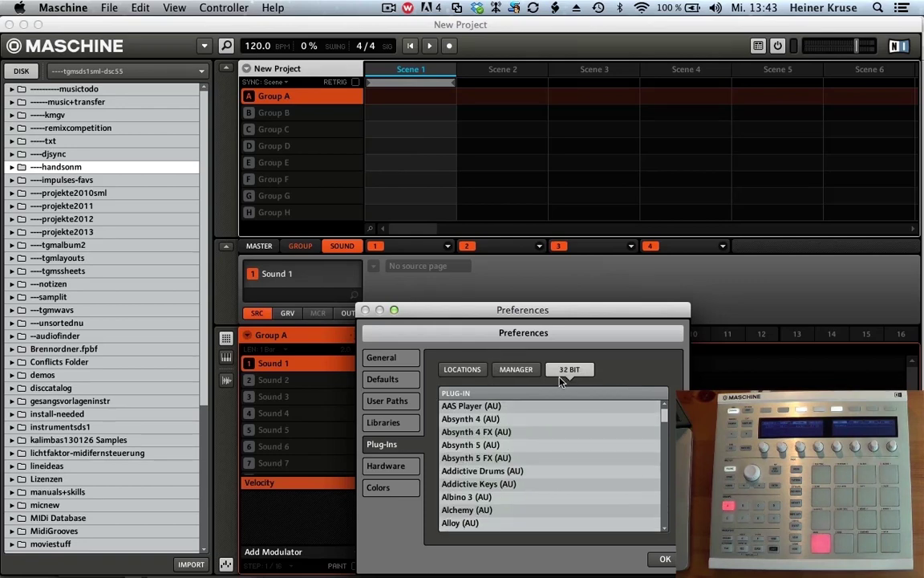
{"action": "scroll", "coordinate": [522, 422], "scroll_direction": "down", "scroll_amount": 15}
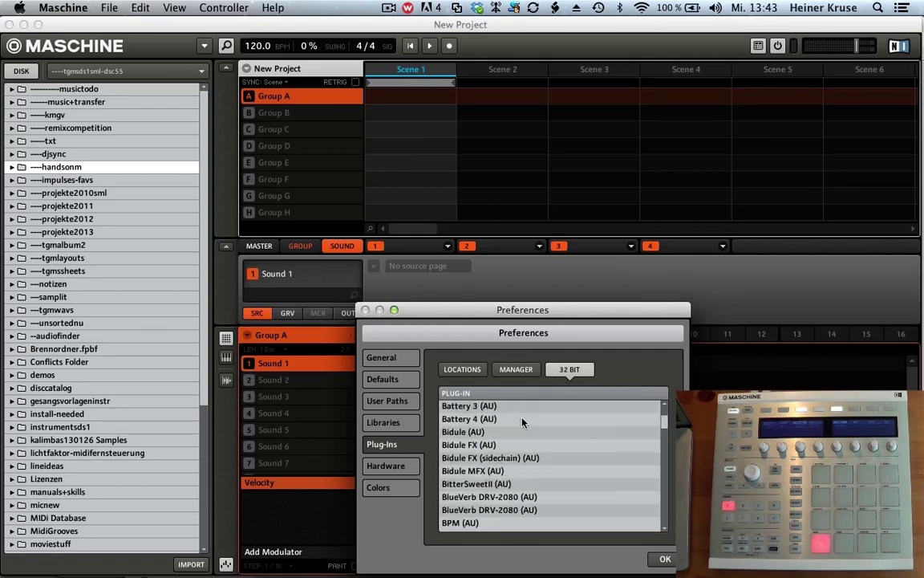
{"action": "scroll", "coordinate": [523, 423], "scroll_direction": "up", "scroll_amount": 15}
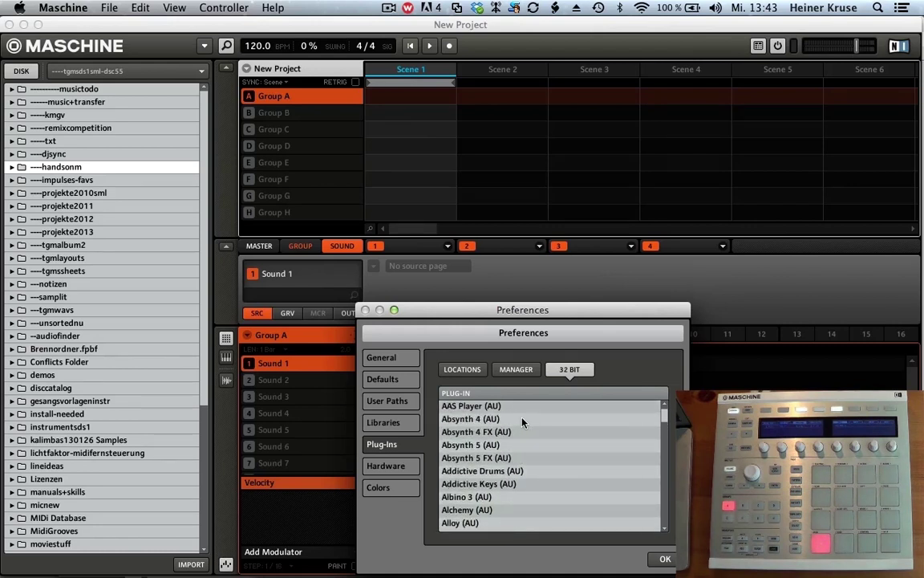
{"action": "scroll", "coordinate": [519, 429], "scroll_direction": "down", "scroll_amount": 3}
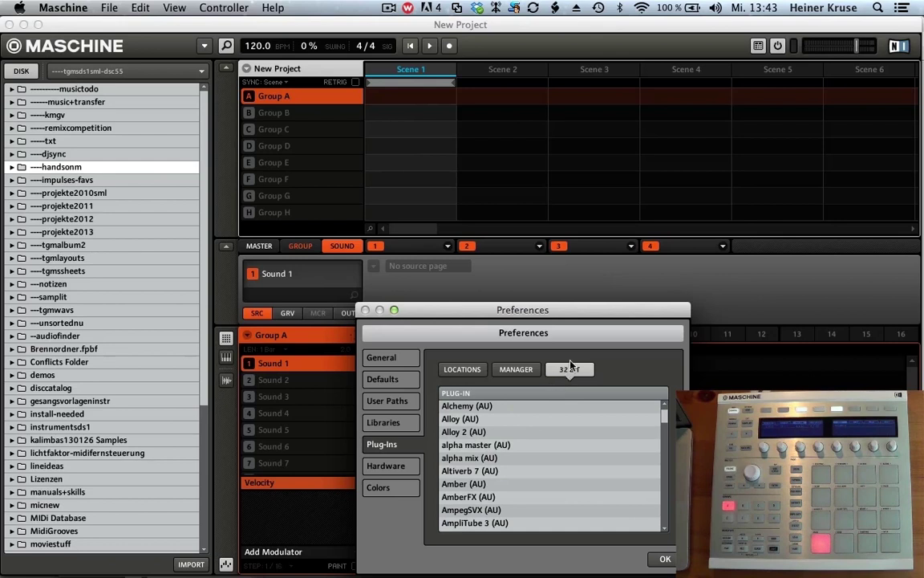
{"action": "left_click", "coordinate": [517, 370]}
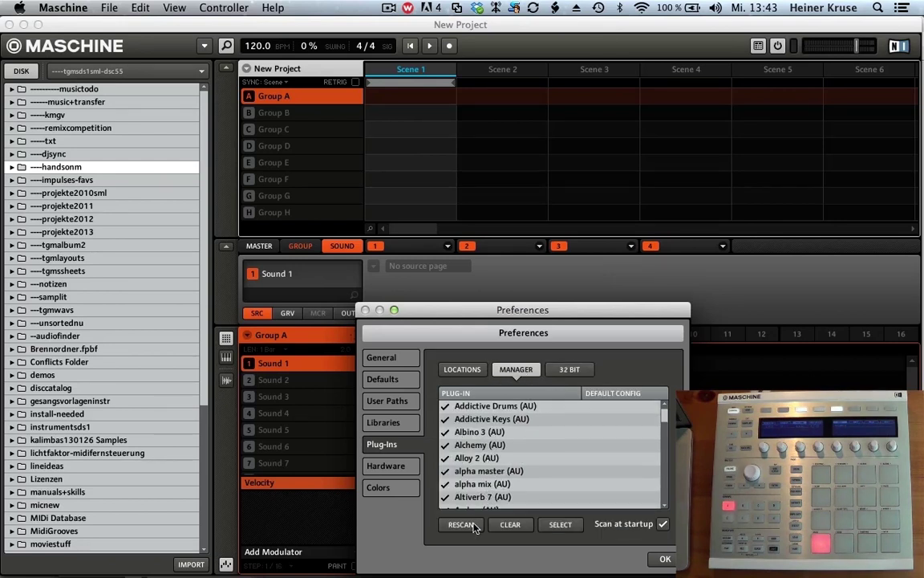
{"action": "left_click", "coordinate": [462, 369]}
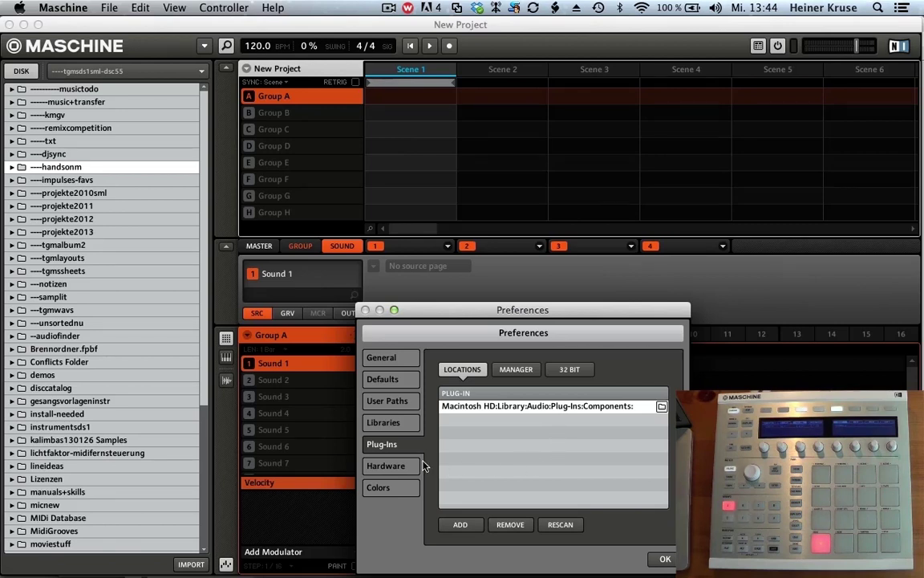
Raise the controller's display brightness to maximum in the hardware preferences and check the pad velocity scaling options.
{"action": "left_click", "coordinate": [401, 466]}
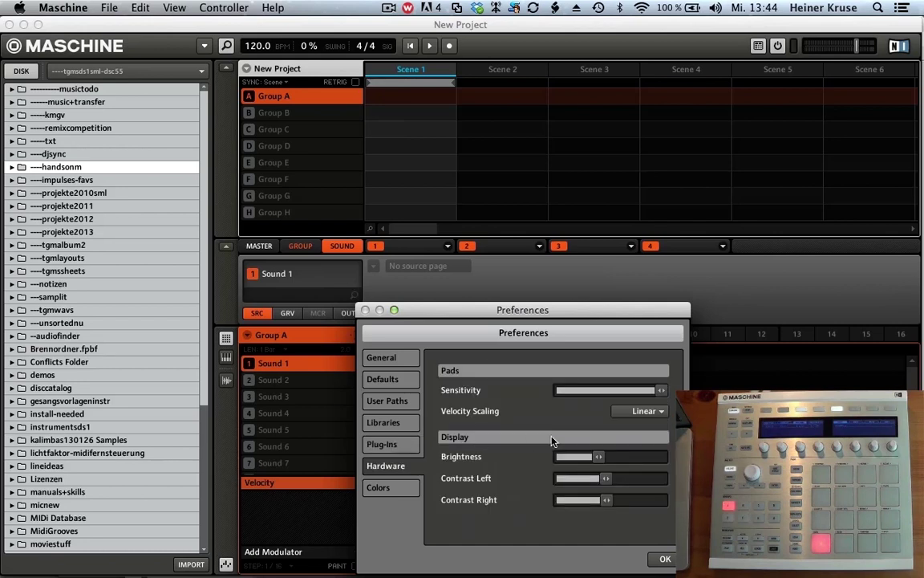
{"action": "left_click_drag", "start_coordinate": [606, 459], "coordinate": [671, 463]}
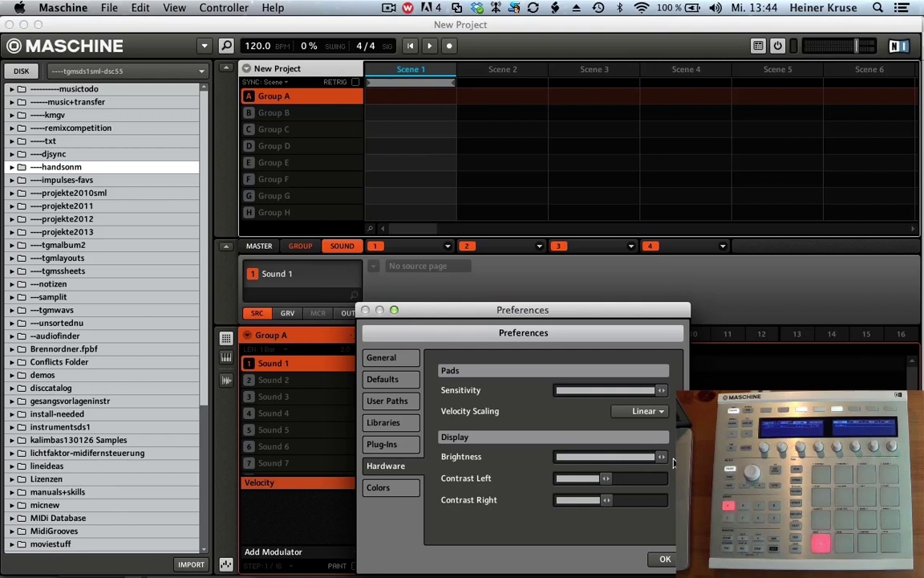
{"action": "left_click", "coordinate": [661, 413]}
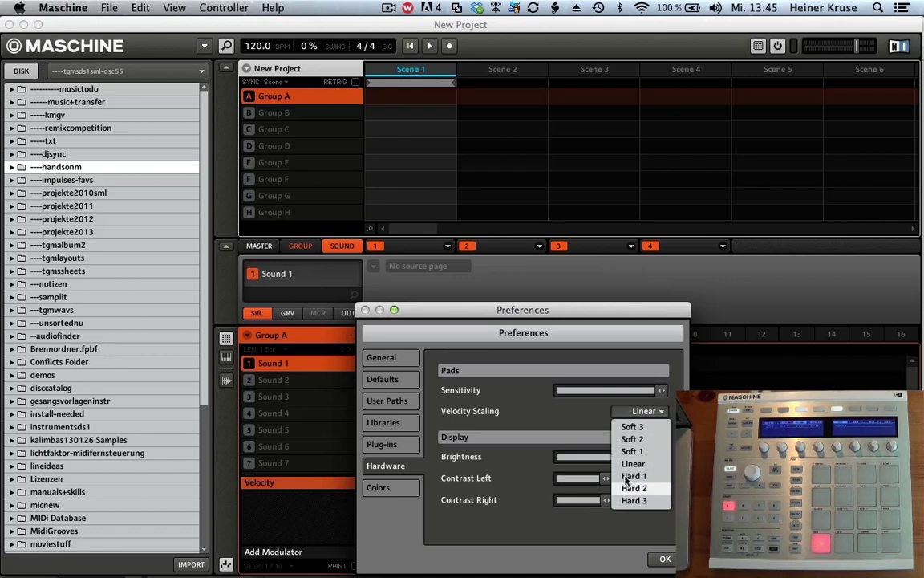
{"action": "left_click", "coordinate": [572, 420]}
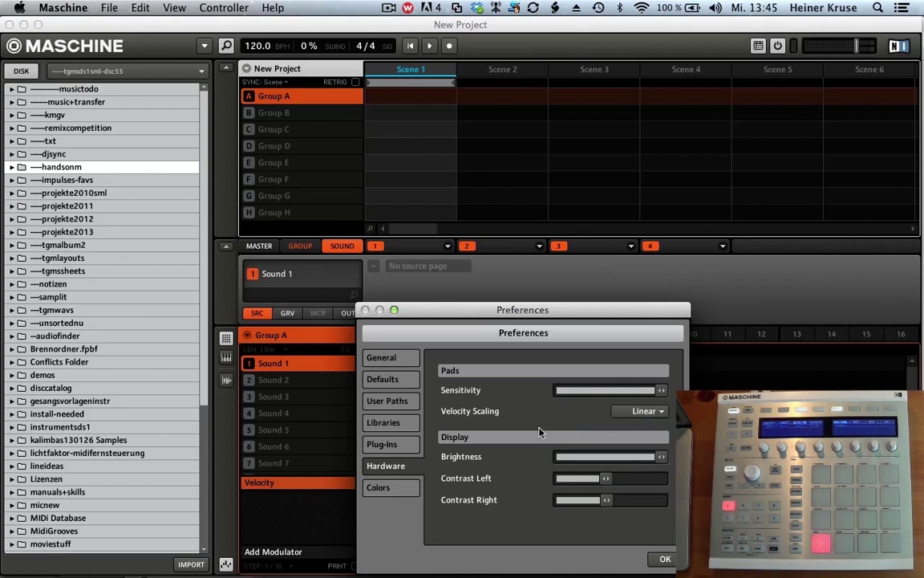
{"action": "left_click", "coordinate": [416, 490]}
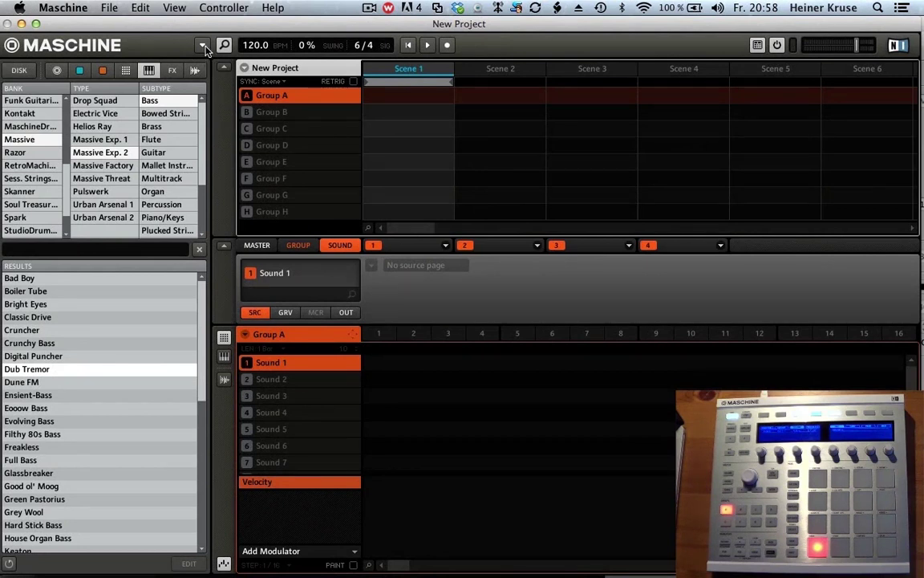
Check which controller is selected and look over the manuals and references offered in the program's help.
{"action": "left_click", "coordinate": [203, 46]}
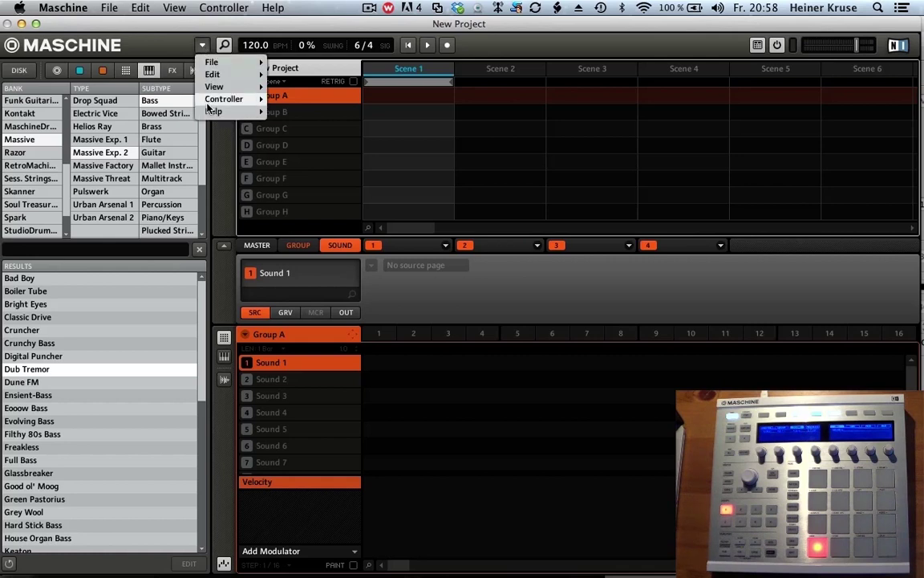
{"action": "mouse_move", "coordinate": [209, 103]}
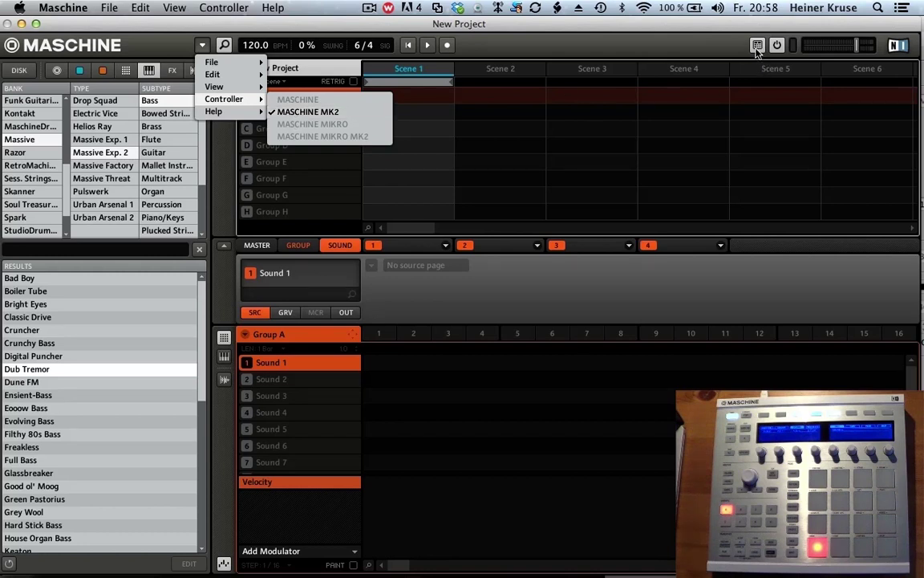
{"action": "left_click", "coordinate": [665, 30]}
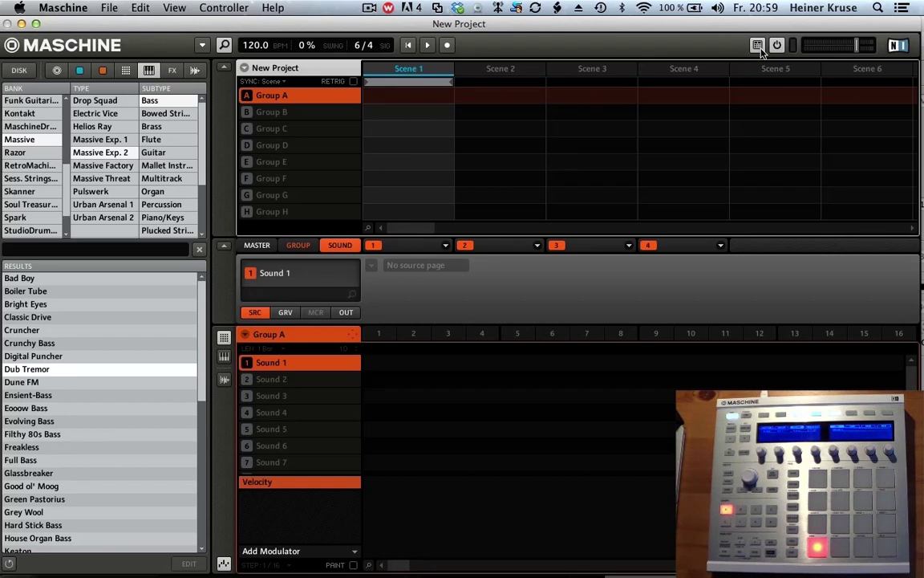
{"action": "left_click", "coordinate": [201, 47]}
{"action": "mouse_move", "coordinate": [213, 114]}
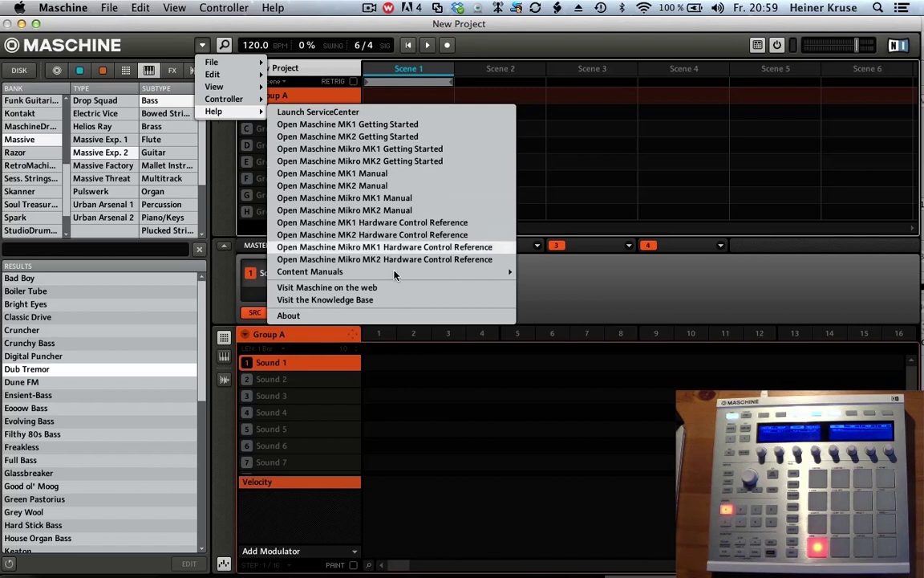
{"action": "mouse_move", "coordinate": [400, 277]}
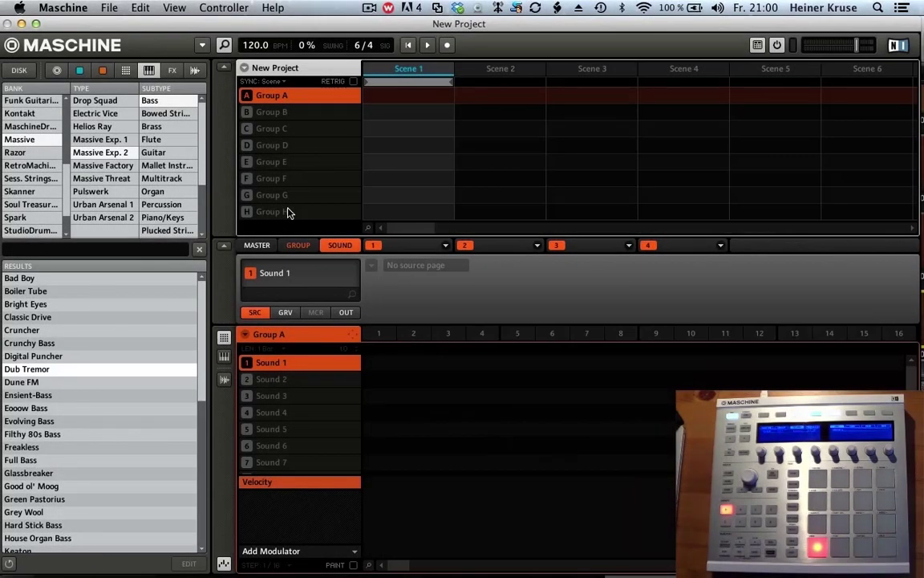
Switch the program view to Fullscreen and then to the Small window size.
{"action": "left_click", "coordinate": [204, 46]}
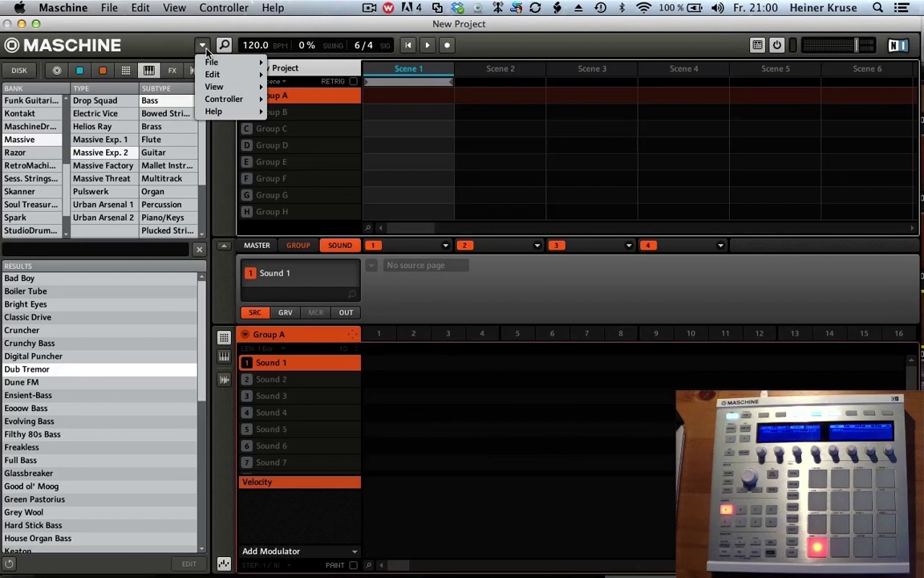
{"action": "mouse_move", "coordinate": [211, 63]}
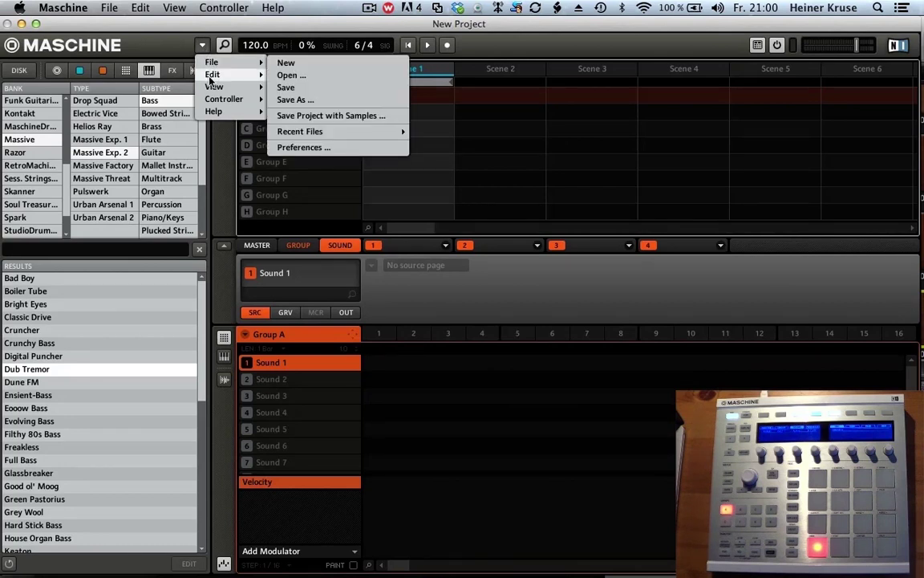
{"action": "mouse_move", "coordinate": [213, 86]}
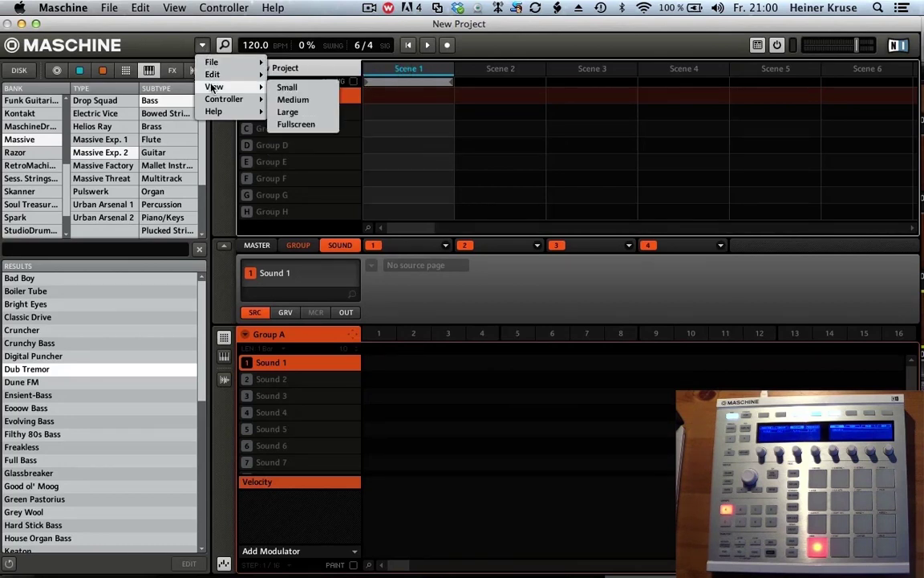
{"action": "left_click", "coordinate": [288, 126]}
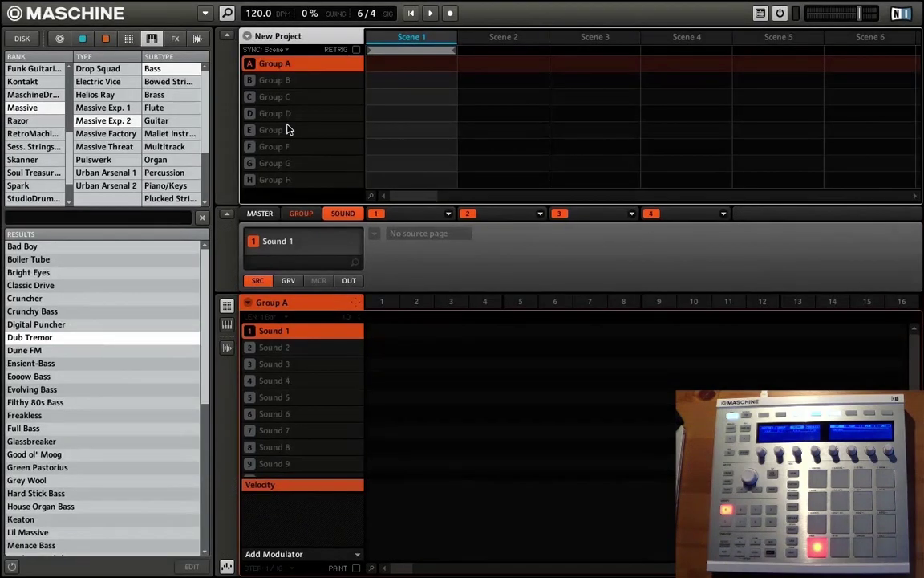
{"action": "left_click", "coordinate": [206, 13]}
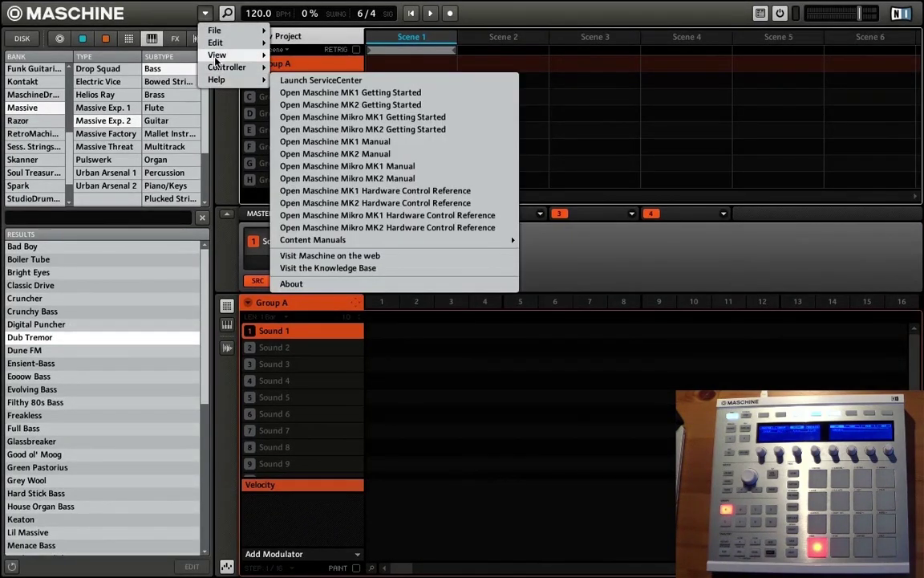
{"action": "mouse_move", "coordinate": [216, 56]}
{"action": "left_click", "coordinate": [284, 68]}
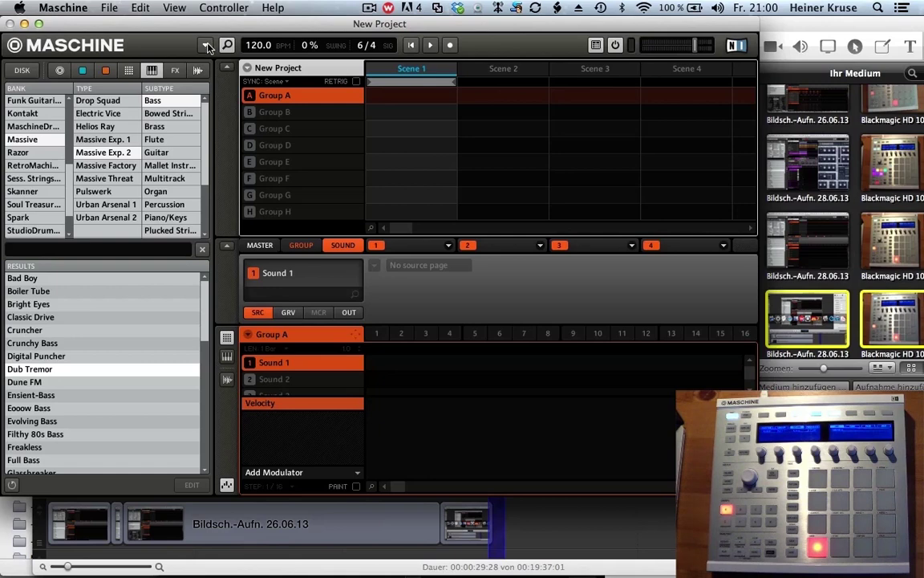
Return to the fullscreen view and change it to the Large window size.
{"action": "key", "text": "ctrl+super+f"}
{"action": "left_click", "coordinate": [206, 13]}
{"action": "mouse_move", "coordinate": [214, 32]}
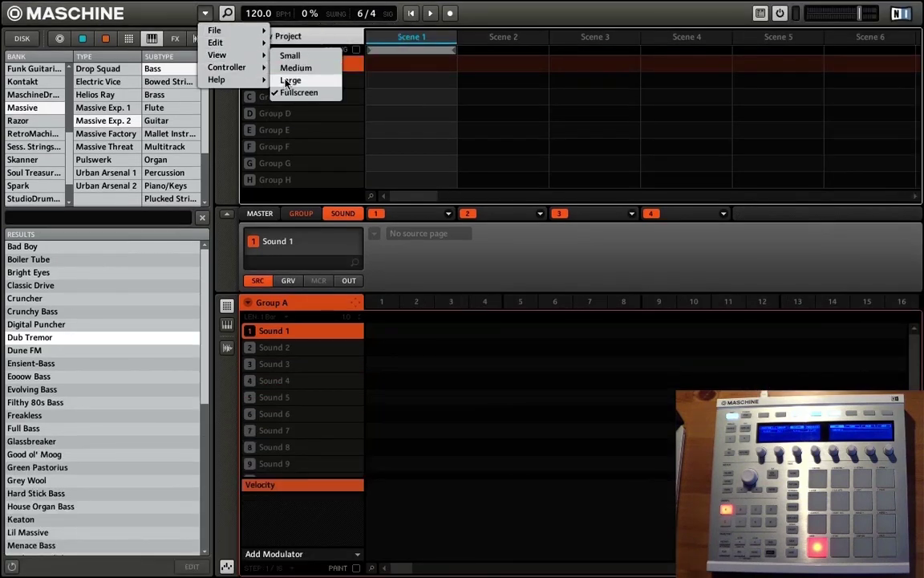
{"action": "left_click", "coordinate": [282, 81]}
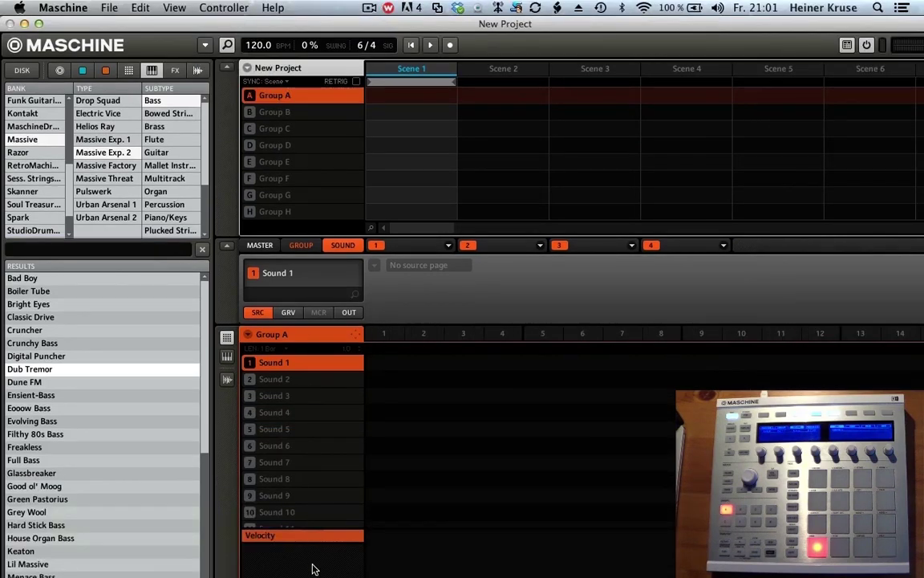
Reduce the window from Large to the Small size.
{"action": "left_click", "coordinate": [205, 45]}
{"action": "mouse_move", "coordinate": [217, 87]}
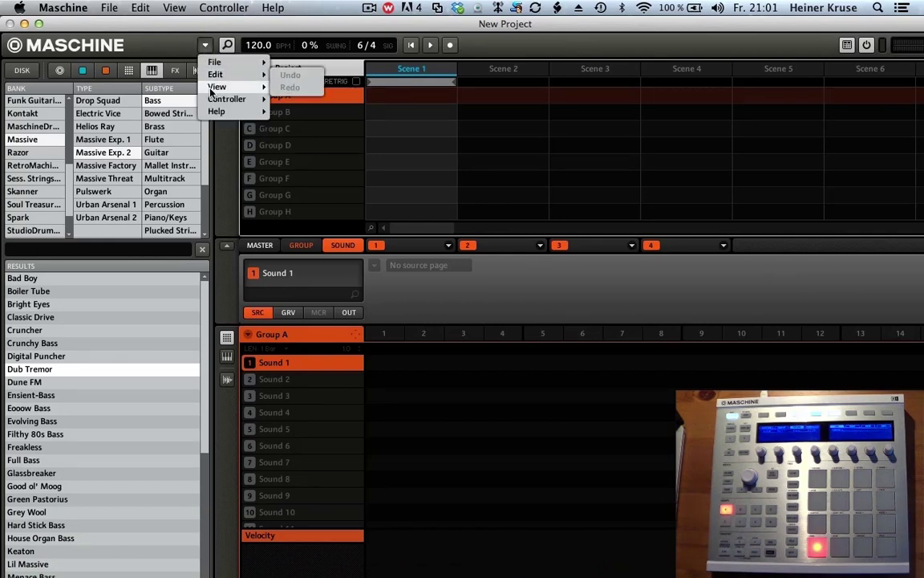
{"action": "left_click", "coordinate": [289, 95]}
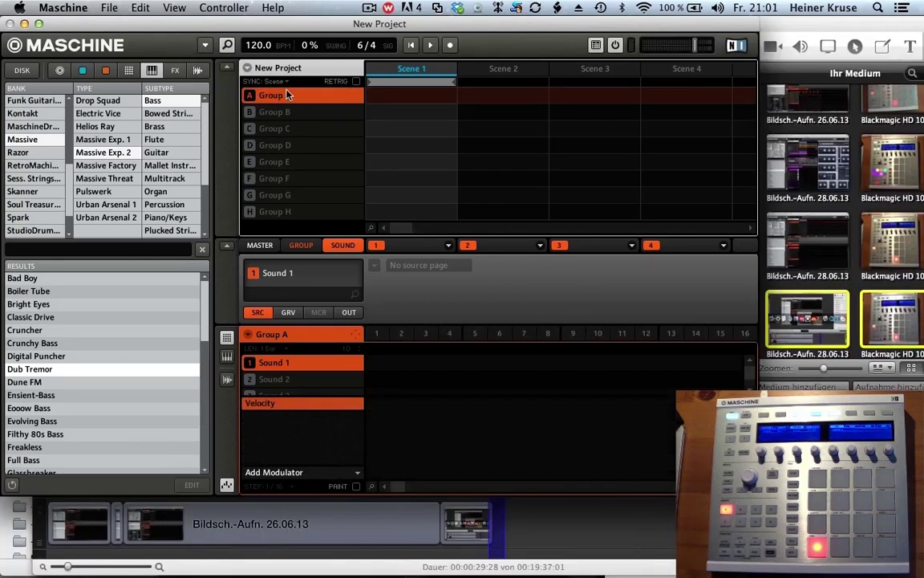
Set the window to the Medium size and enlarge it to fill the screen.
{"action": "left_click", "coordinate": [205, 45]}
{"action": "mouse_move", "coordinate": [240, 90]}
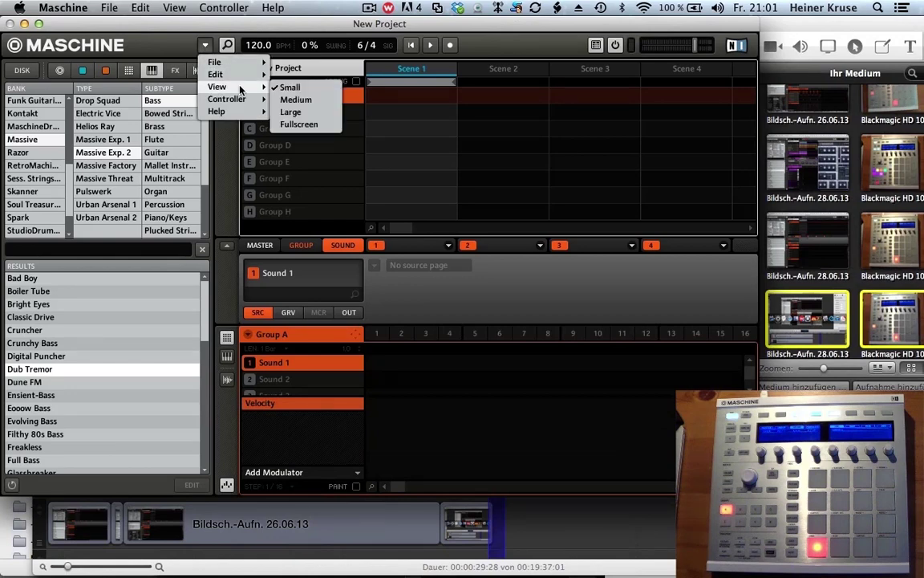
{"action": "left_click", "coordinate": [292, 99]}
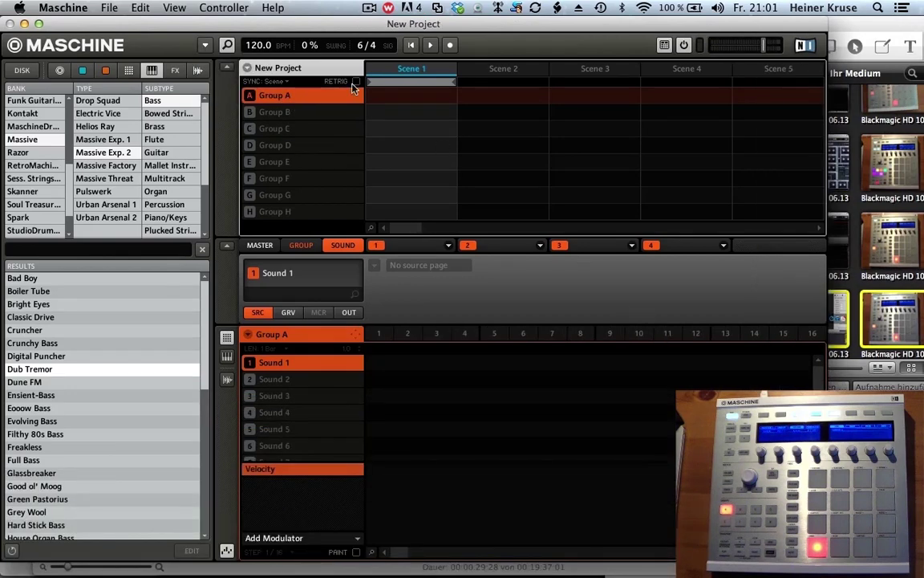
{"action": "left_click", "coordinate": [39, 24]}
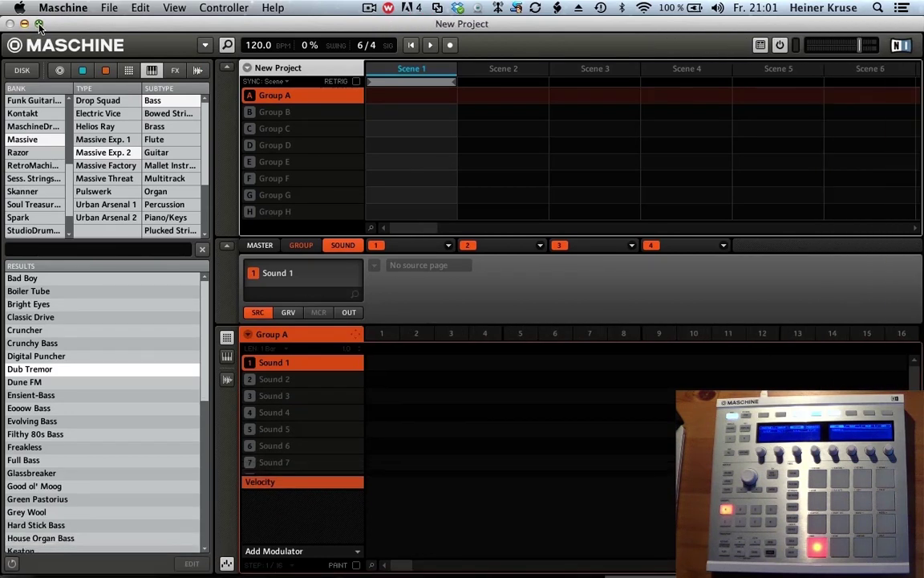